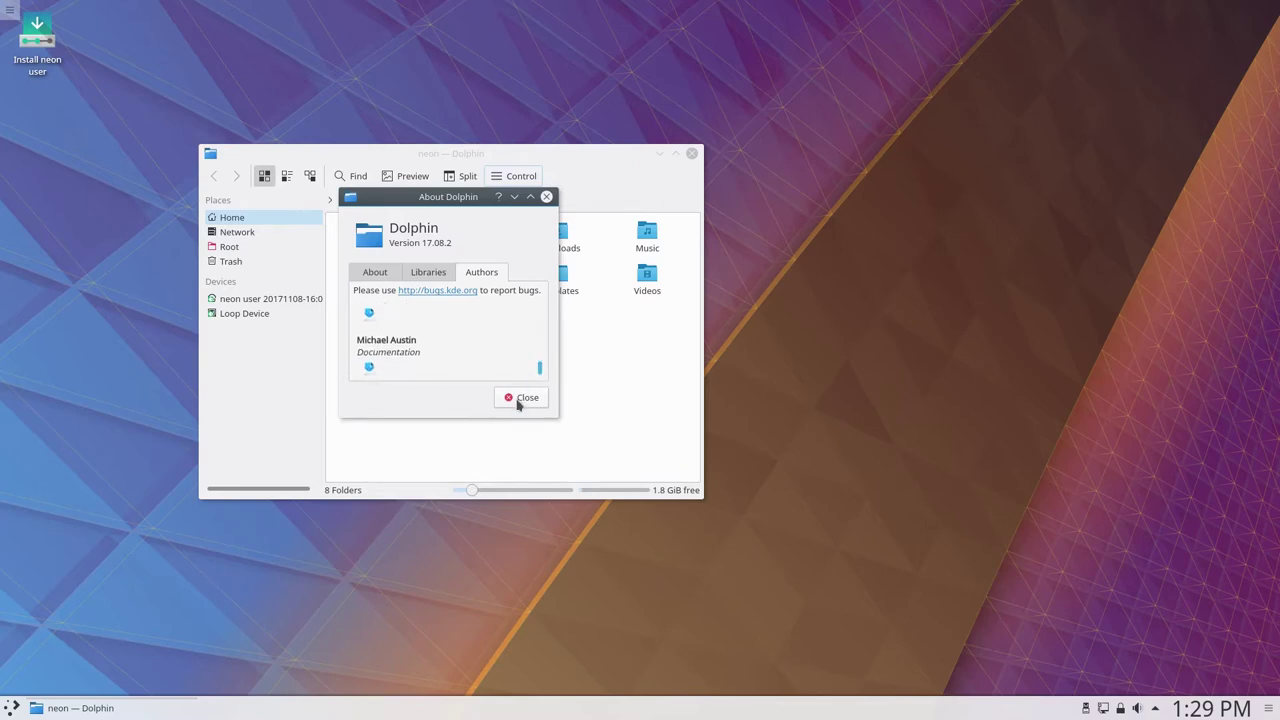
Close the About Dolphin dialog and the Dolphin file manager window
left_click(520, 397)
left_click(692, 154)
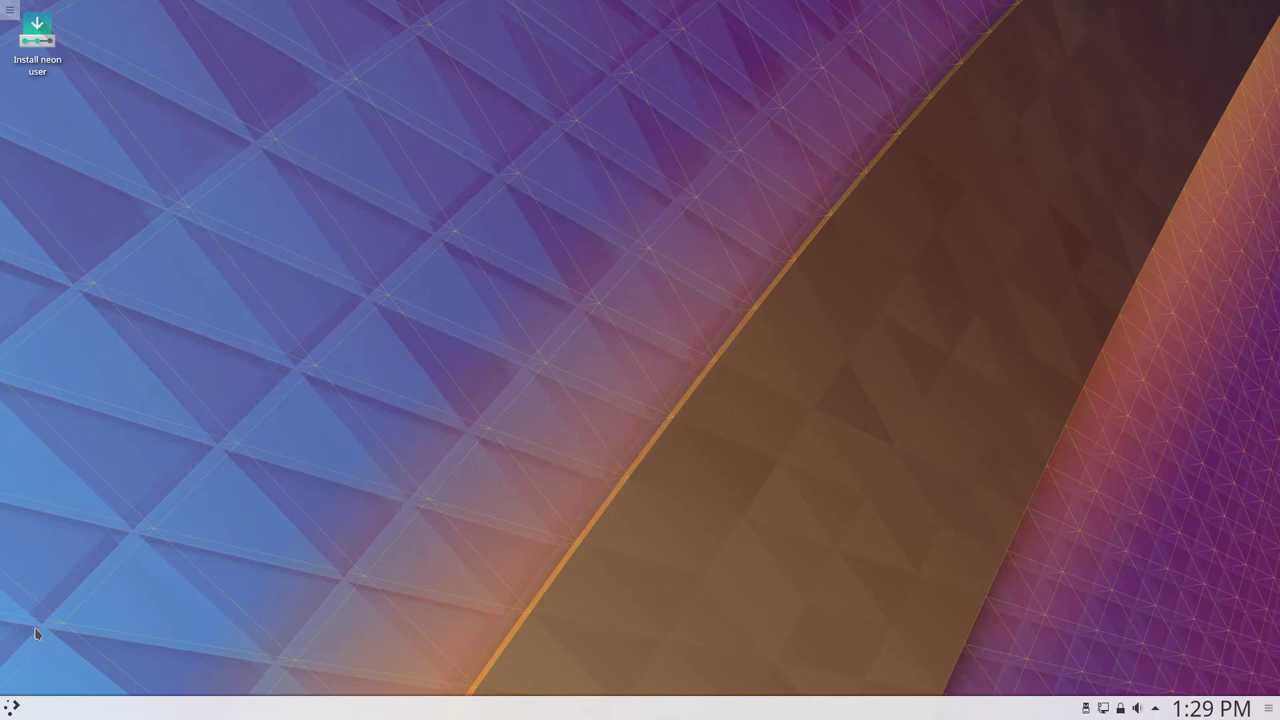
Examine the programs in the application launcher's Development, Graphics, Internet and Multimedia categories
left_click(13, 707)
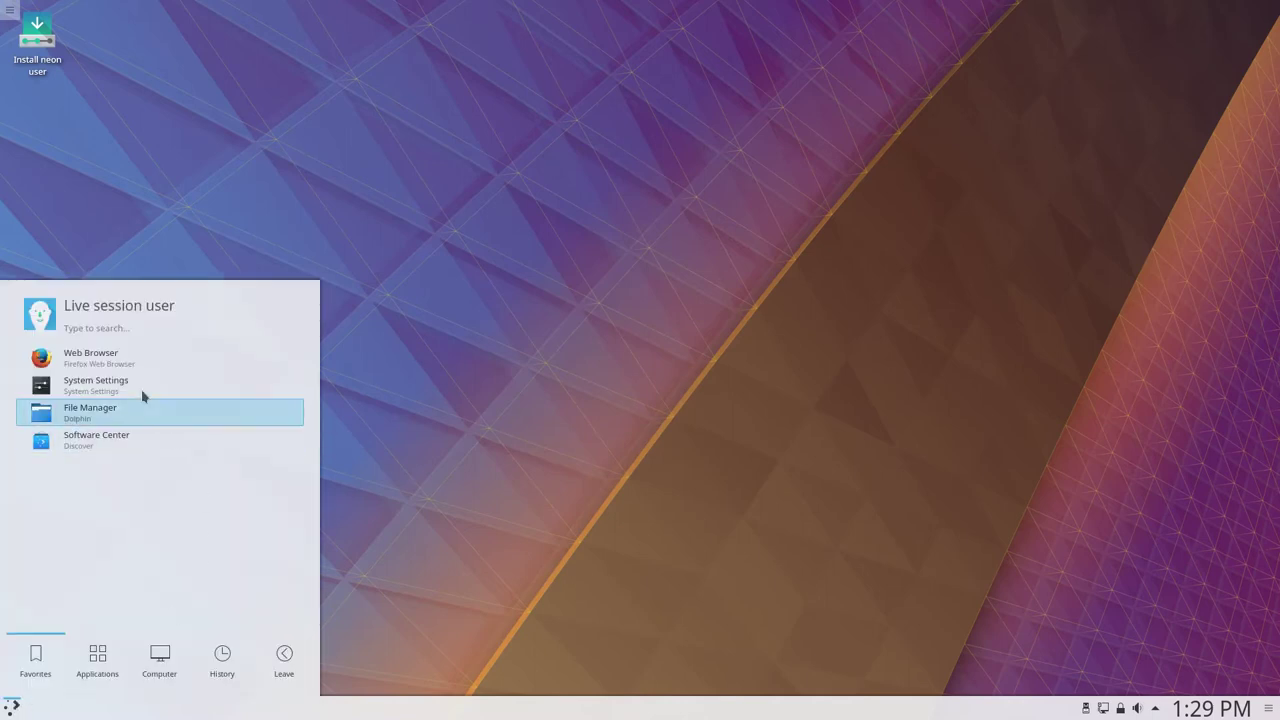
left_click(95, 660)
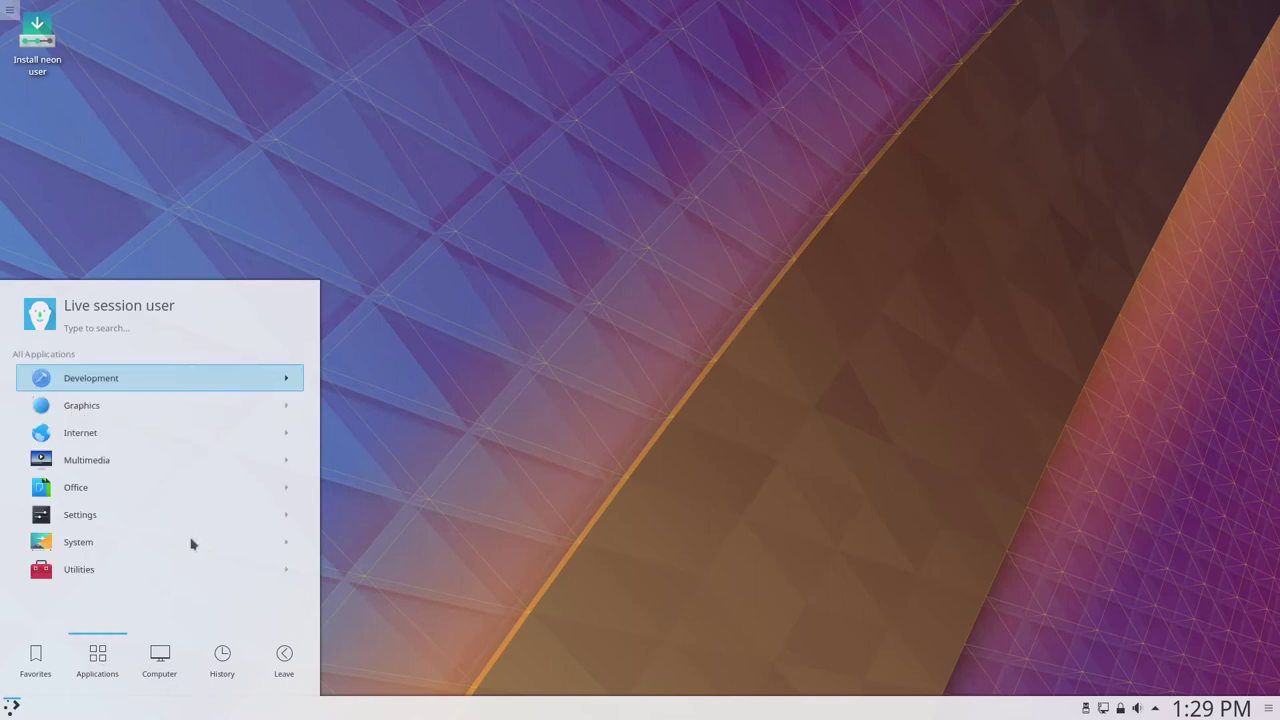
left_click(198, 381)
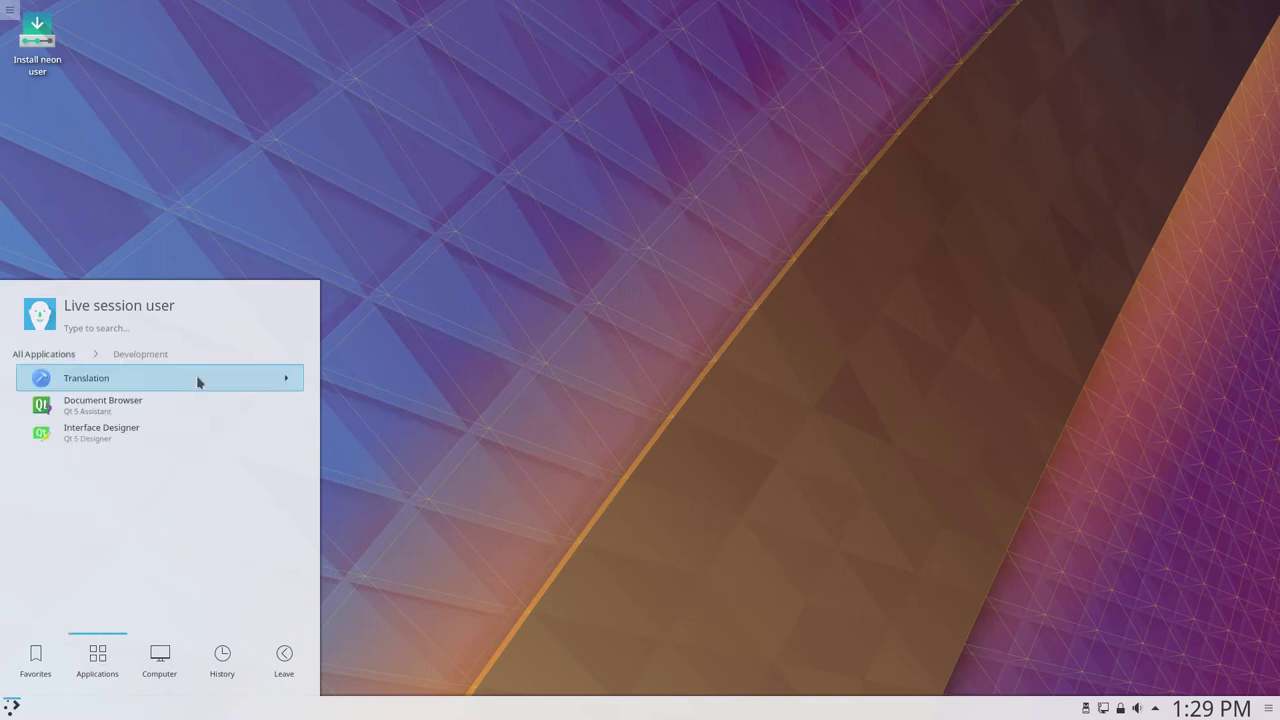
left_click(198, 381)
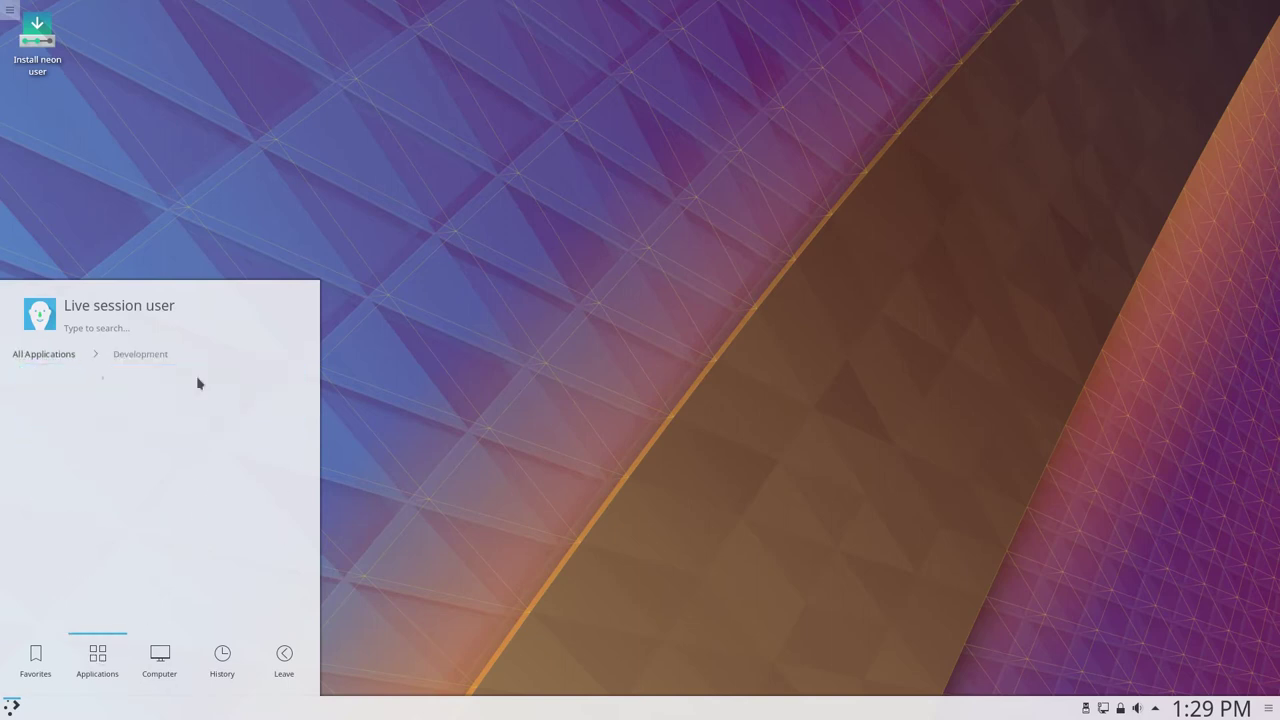
left_click(45, 354)
left_click(110, 415)
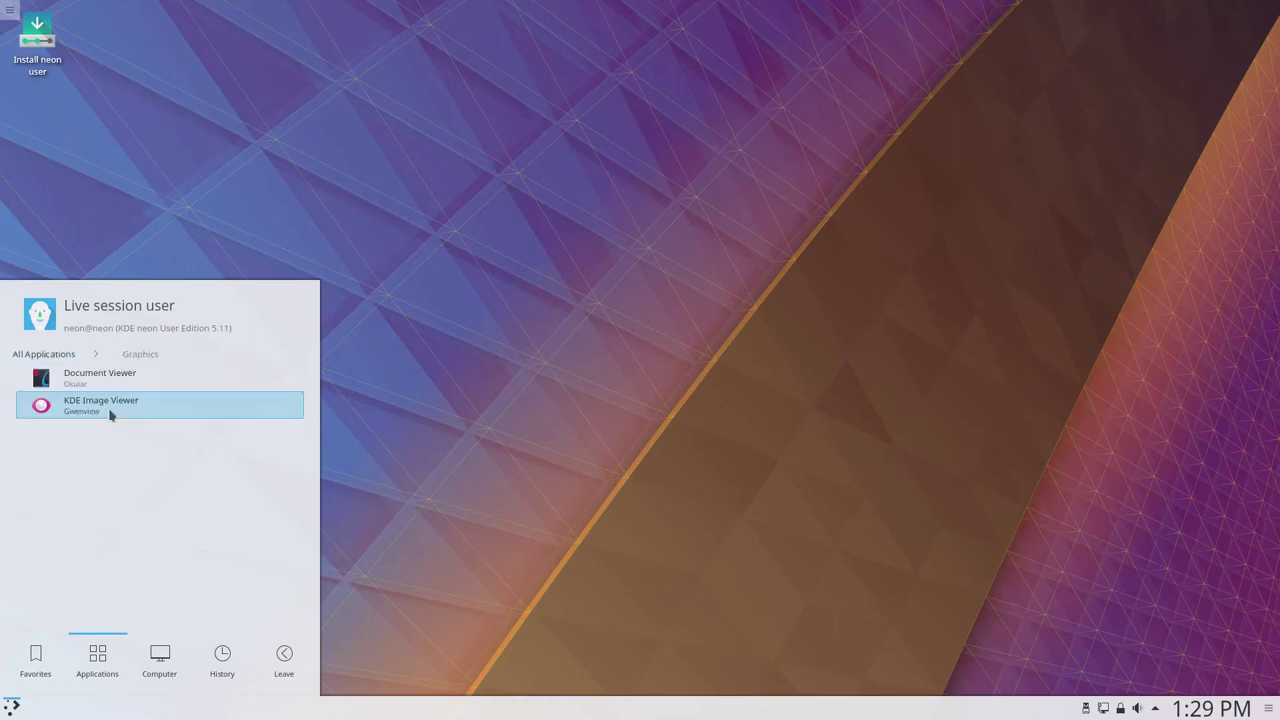
left_click(56, 357)
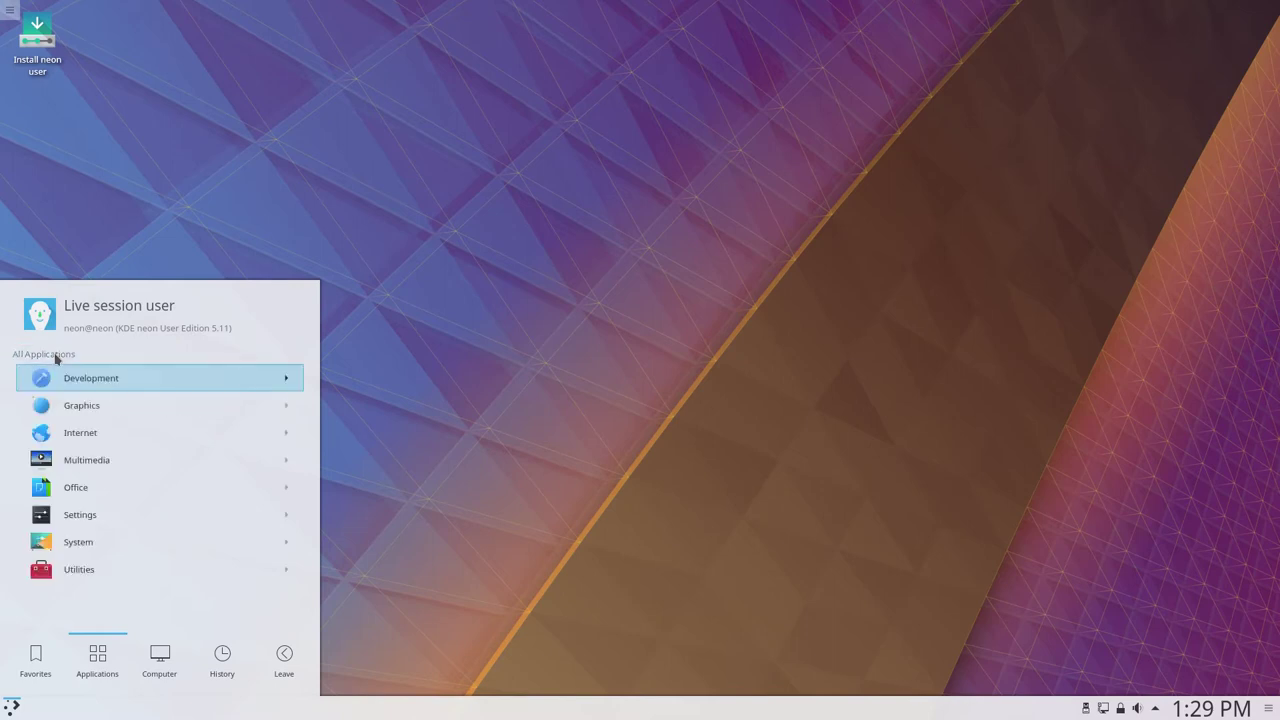
left_click(94, 433)
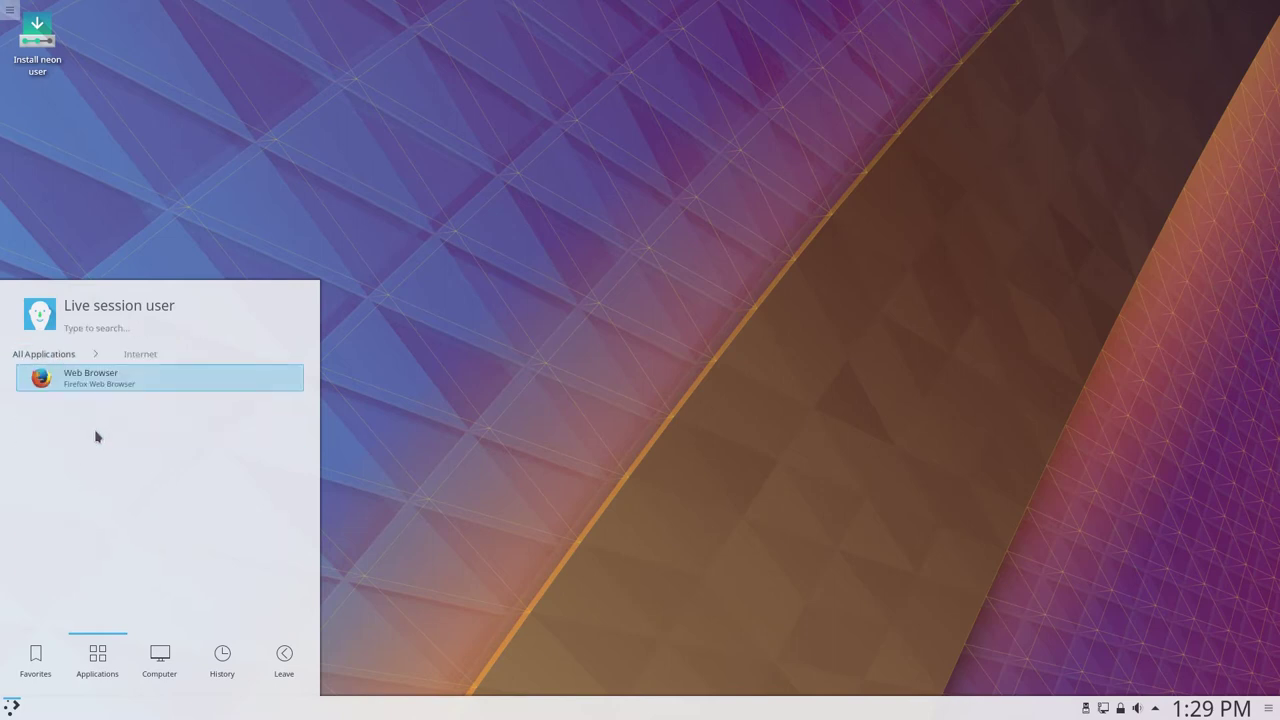
left_click(56, 357)
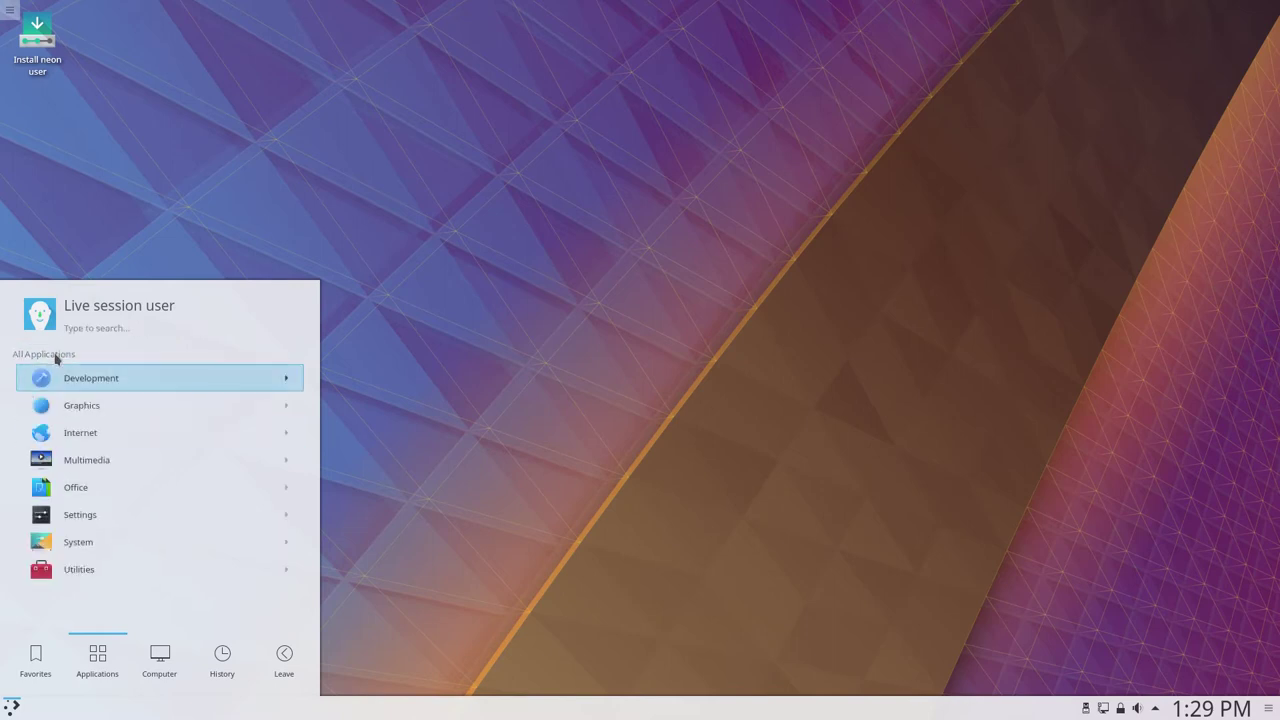
left_click(111, 462)
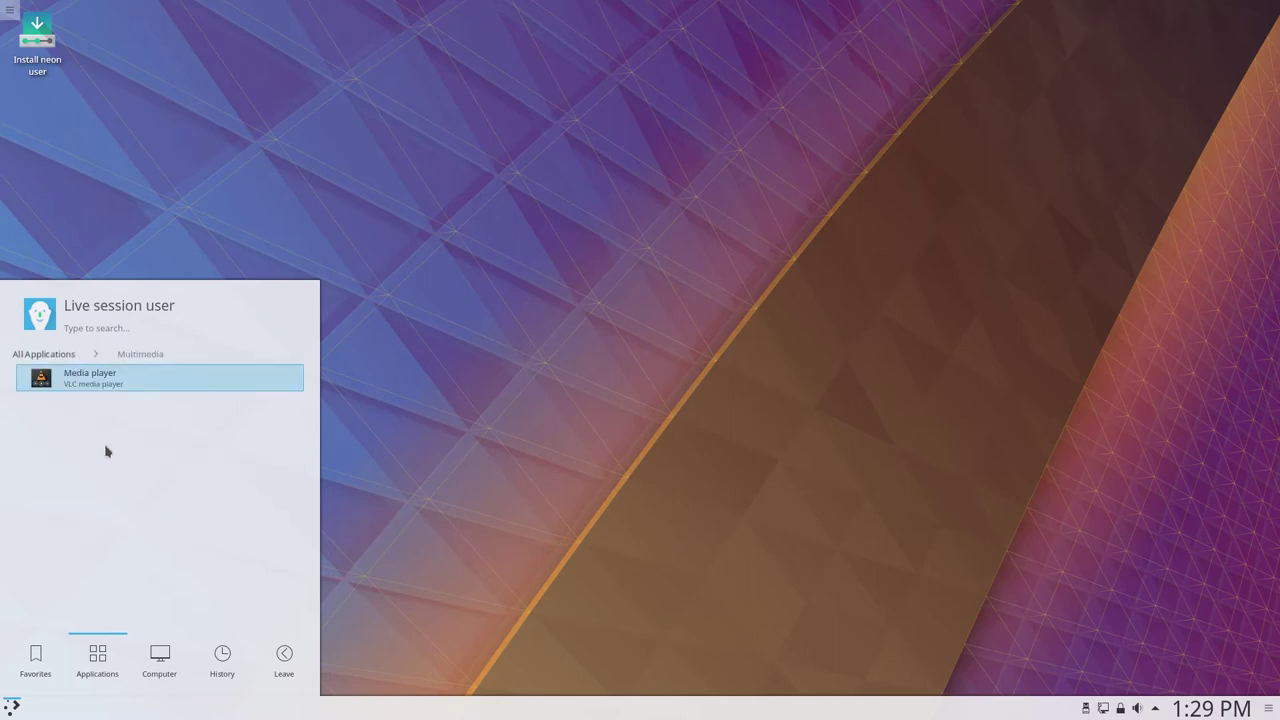
Examine the programs in the launcher's Office, Settings, System and Utilities categories, returning to System at the end
left_click(56, 357)
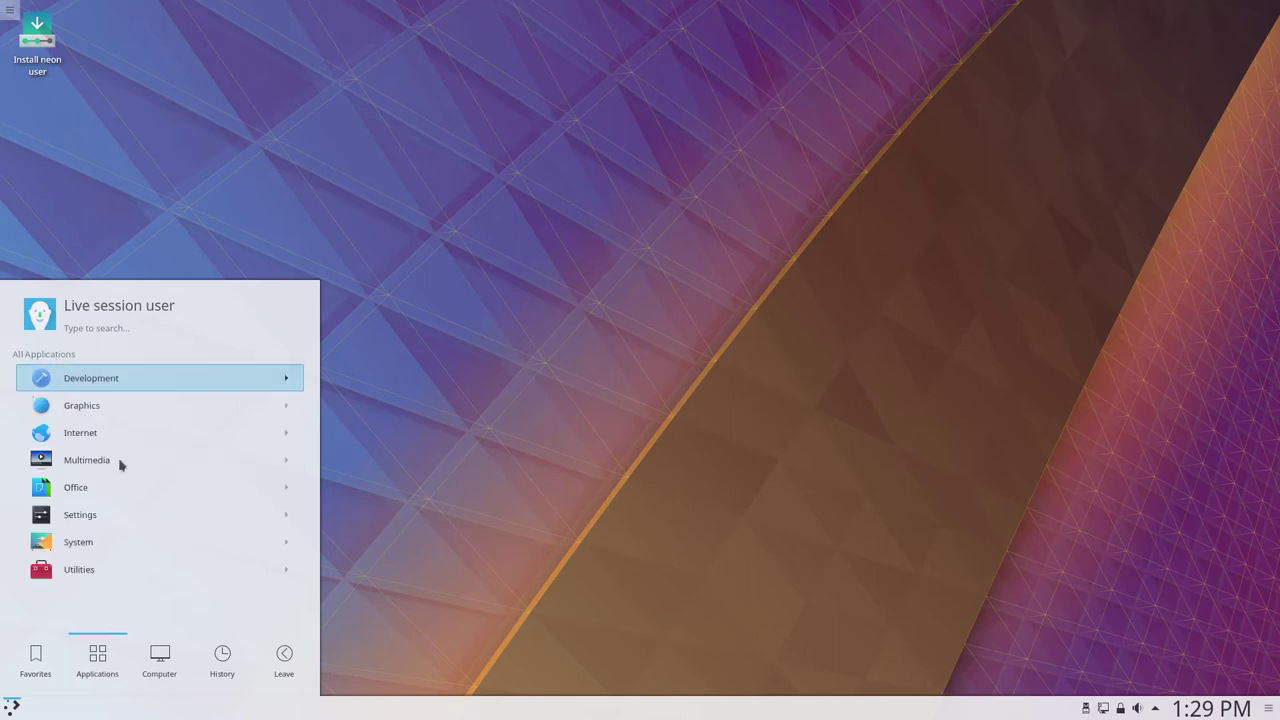
left_click(120, 486)
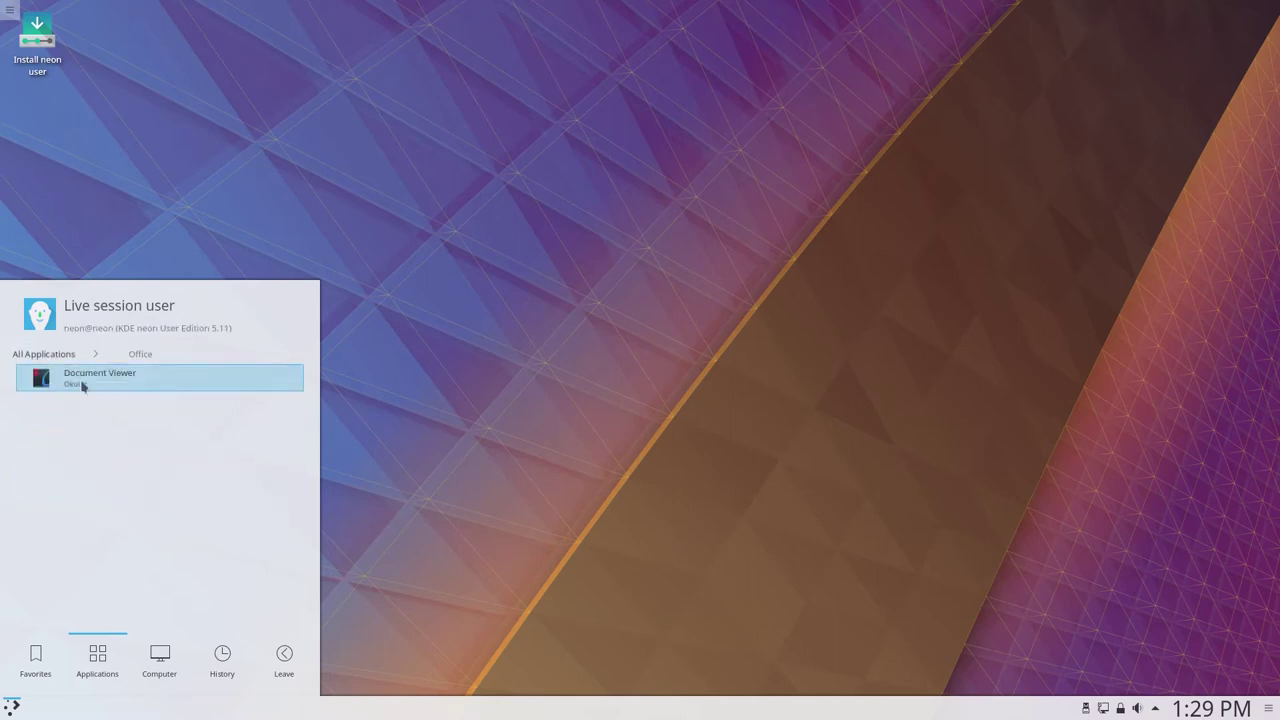
left_click(62, 357)
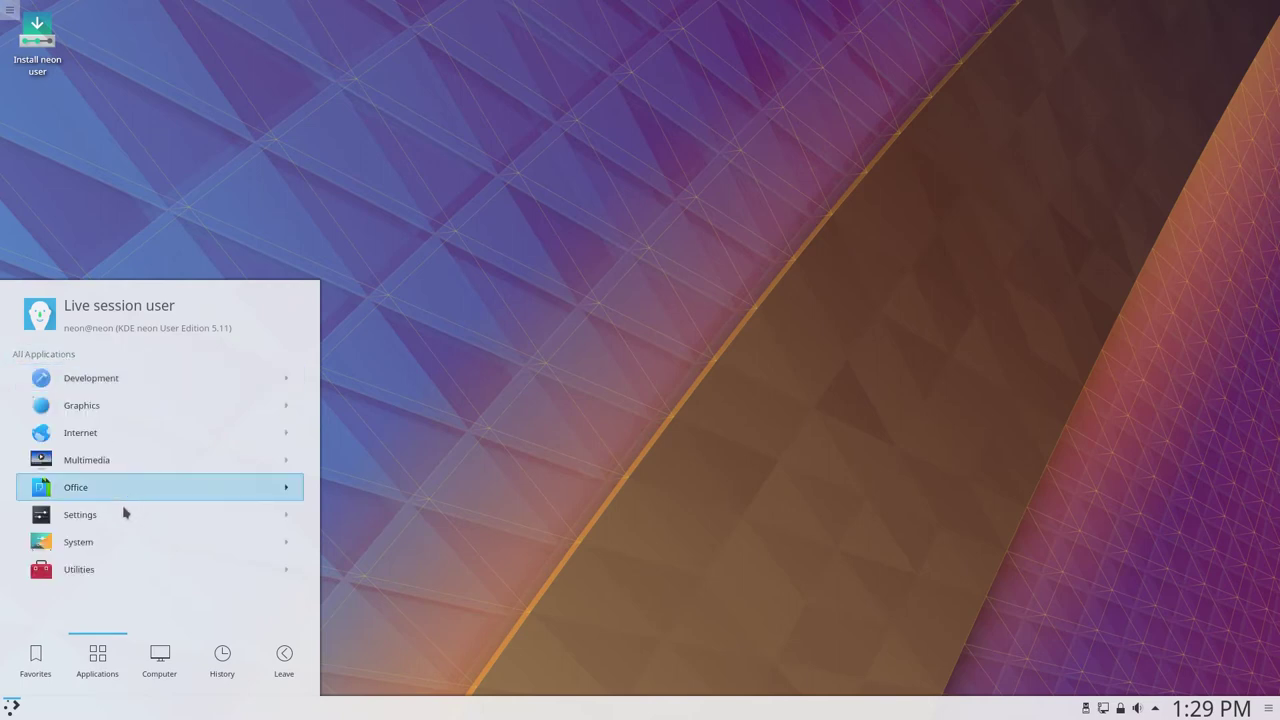
left_click(124, 514)
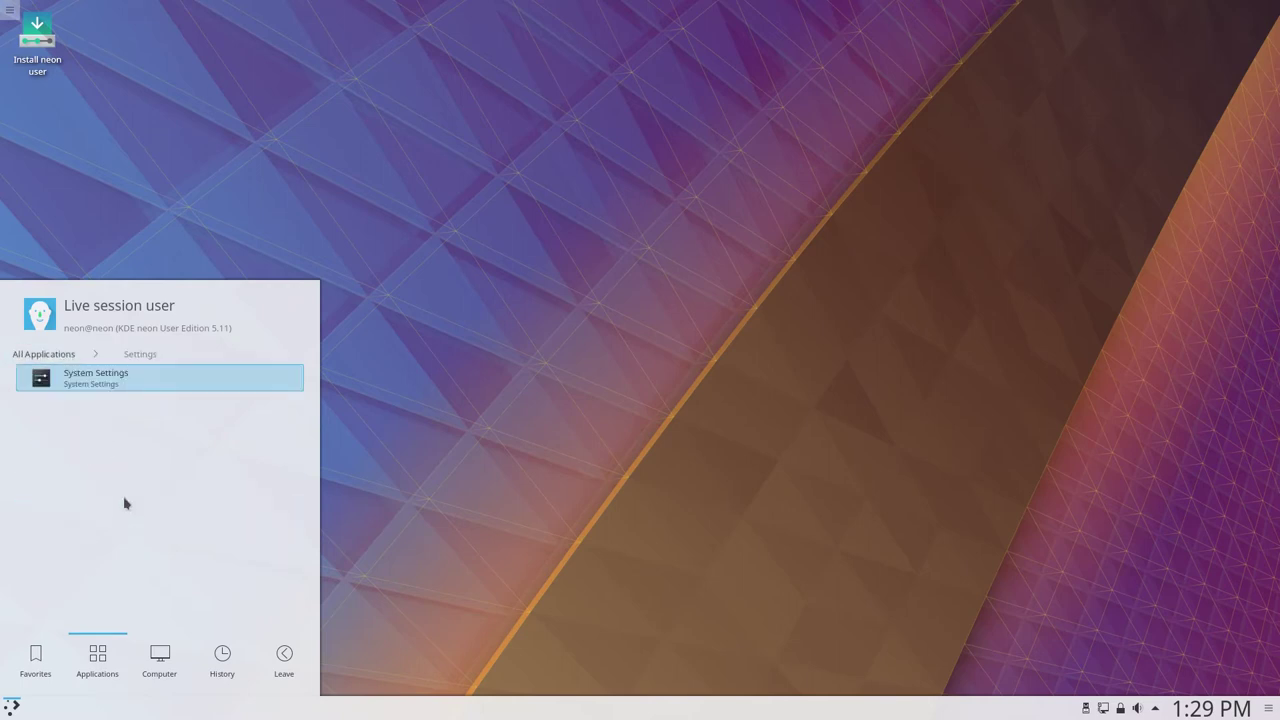
left_click(30, 356)
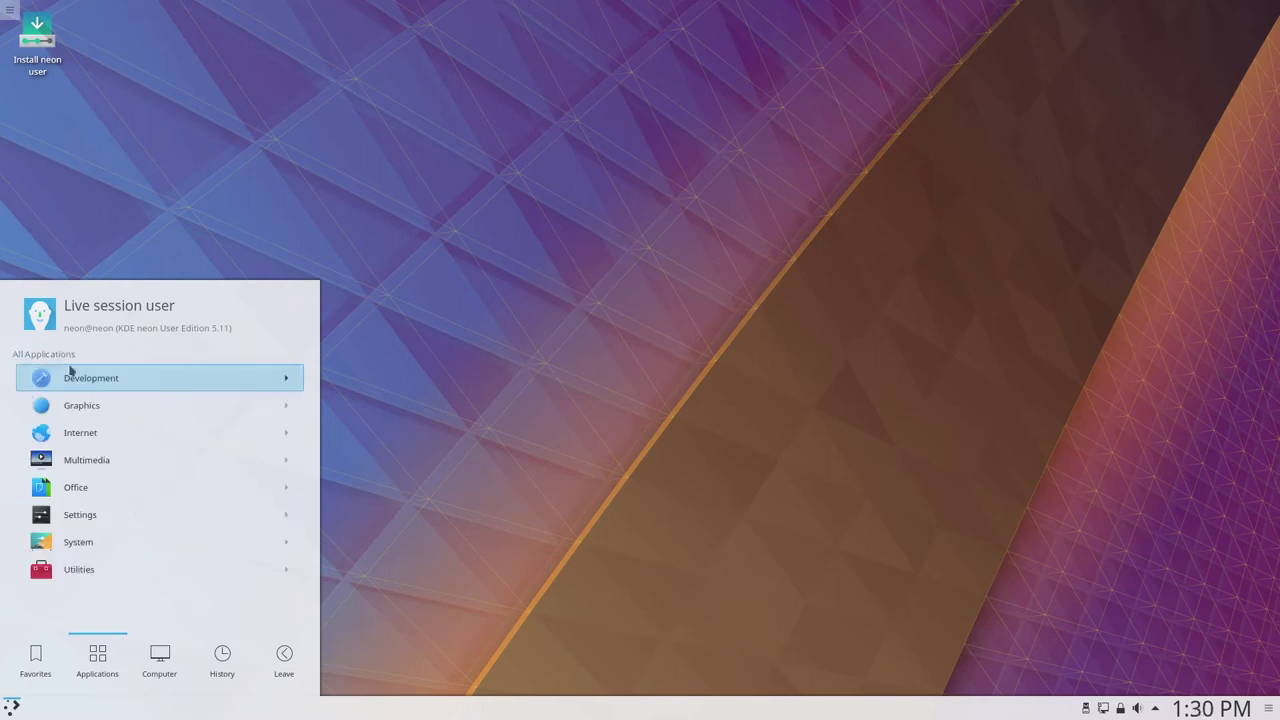
left_click(112, 542)
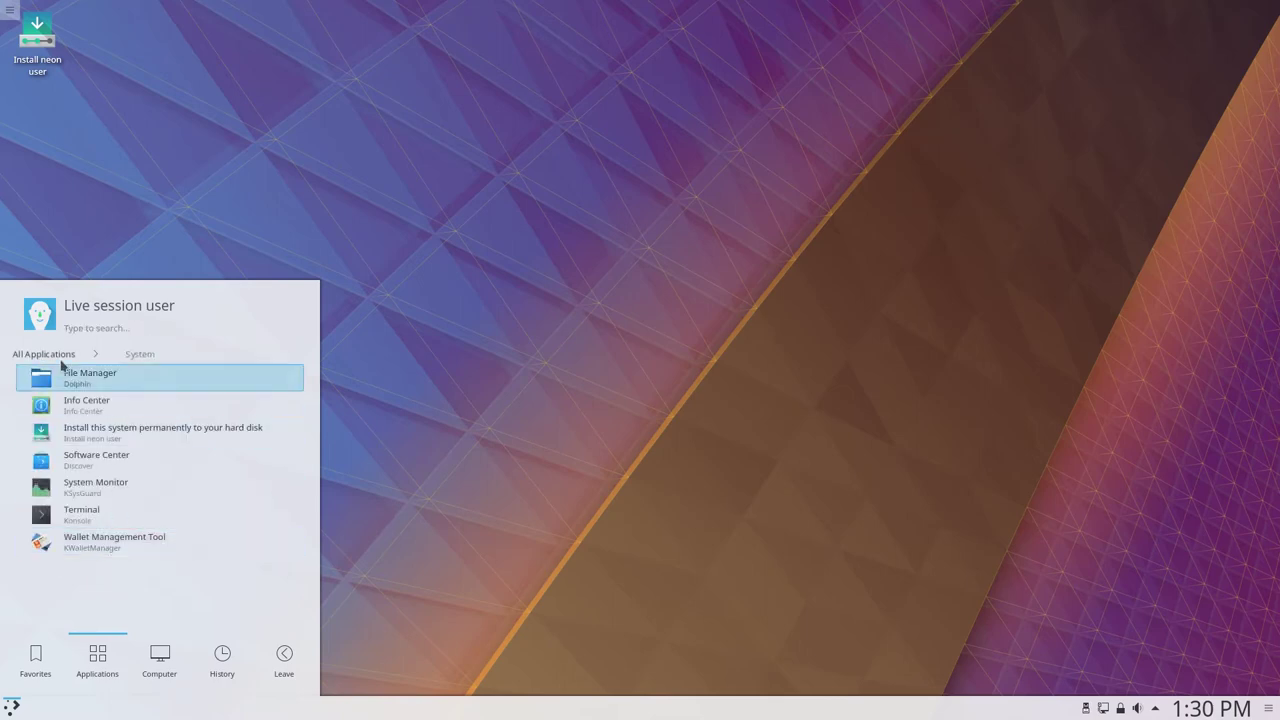
left_click(58, 357)
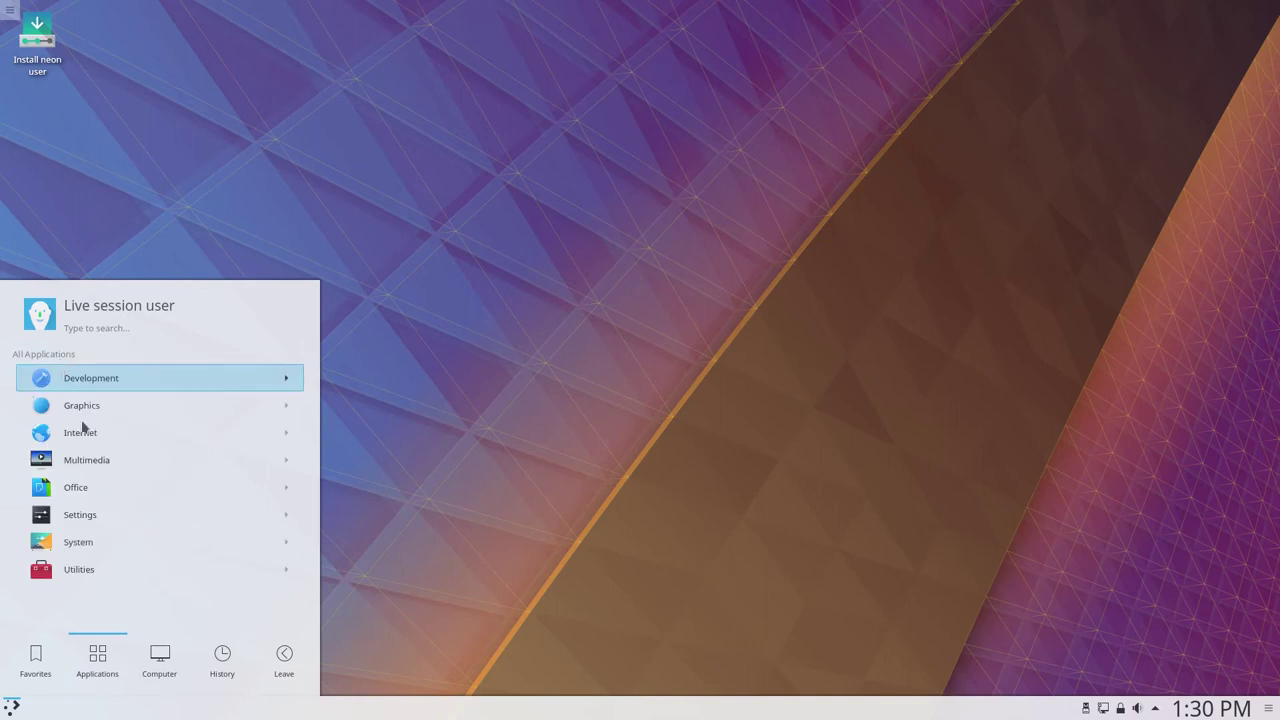
left_click(83, 569)
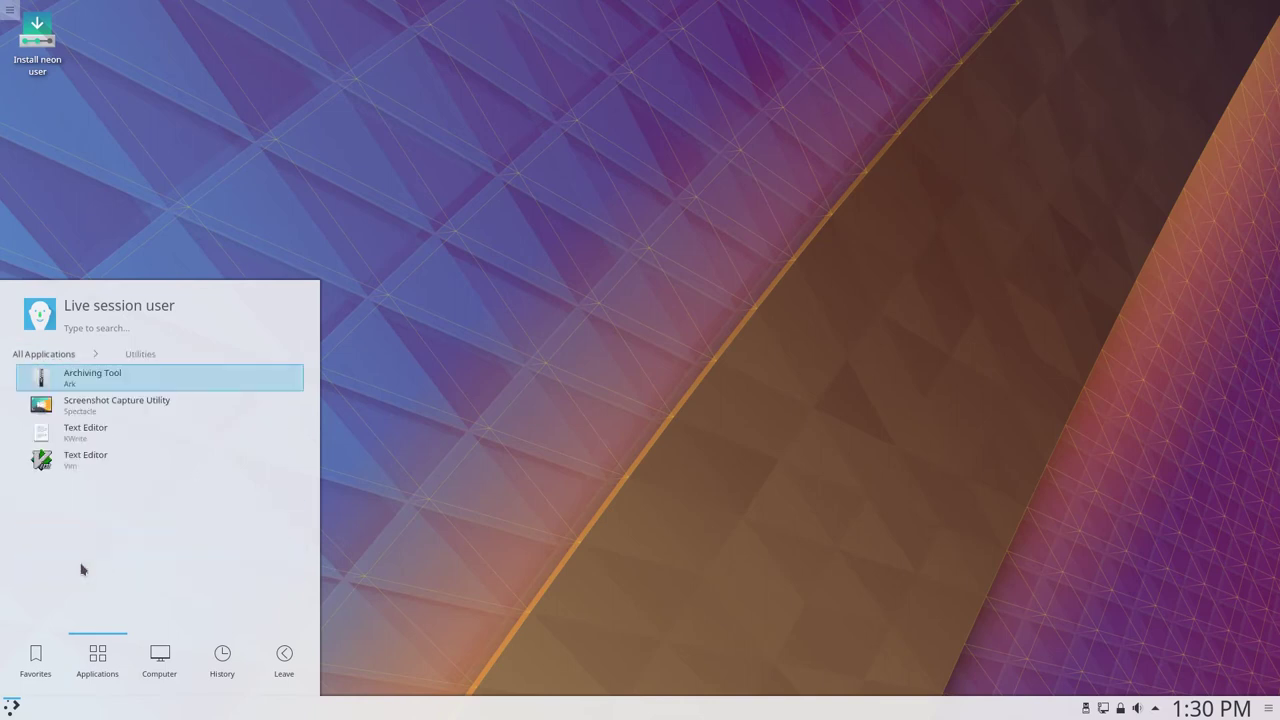
left_click(58, 357)
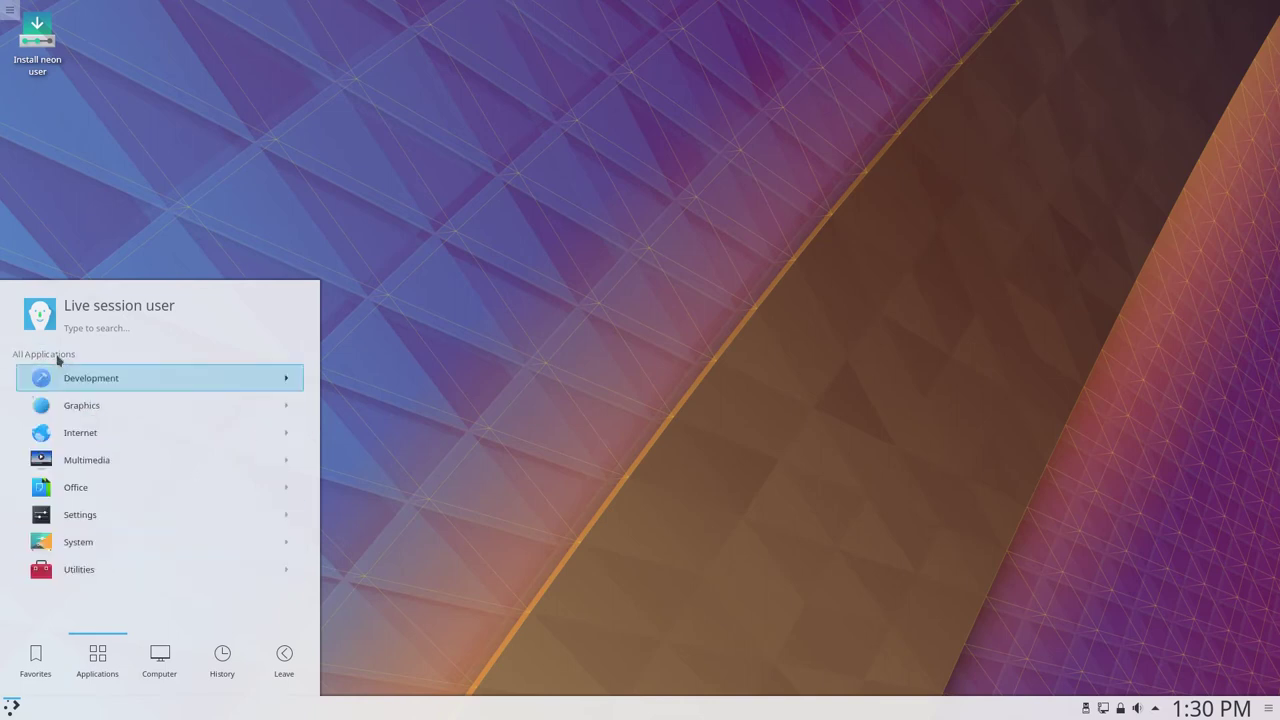
left_click(109, 537)
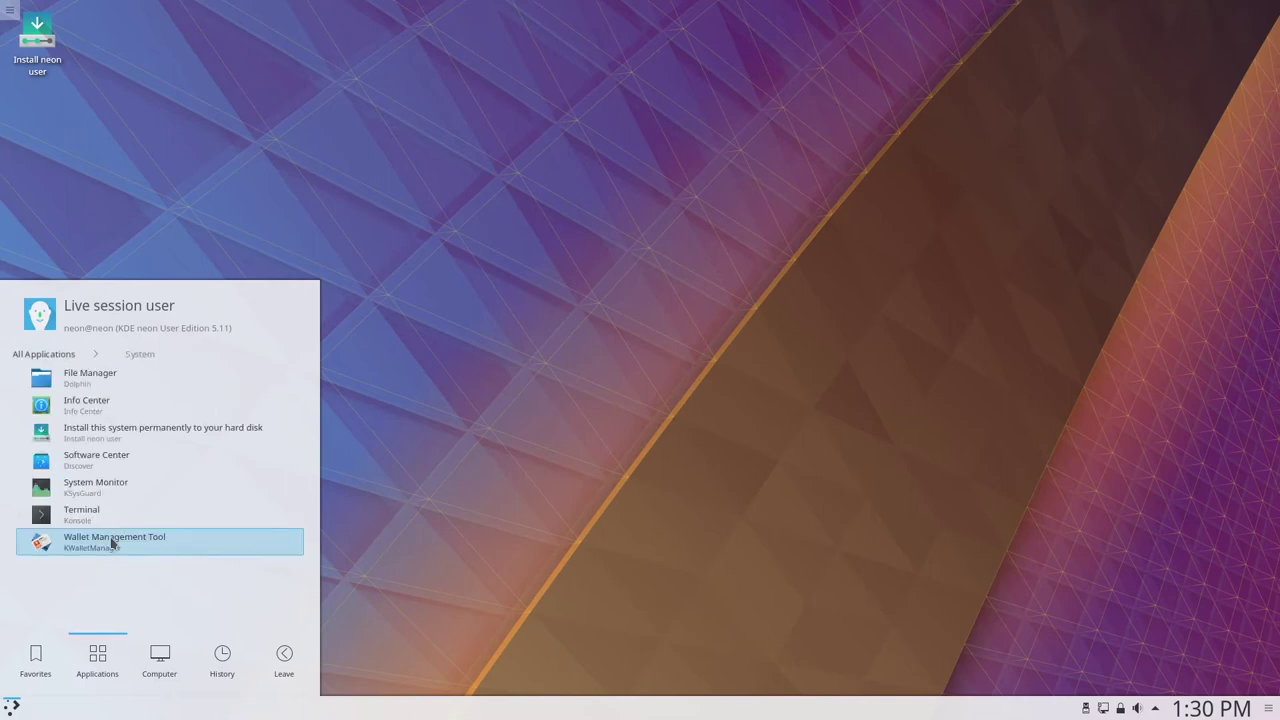
Launch System Settings from the Settings category and move its window towards the middle of the desktop
left_click(62, 354)
left_click(79, 516)
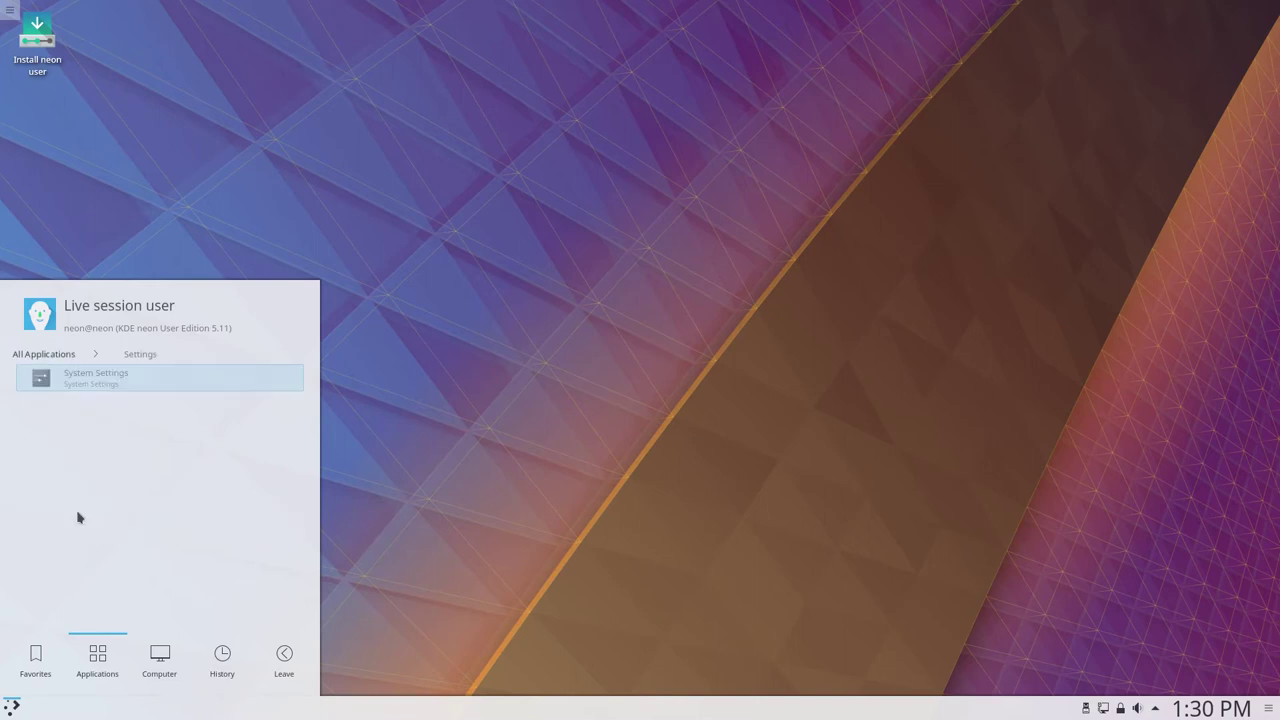
left_click(107, 384)
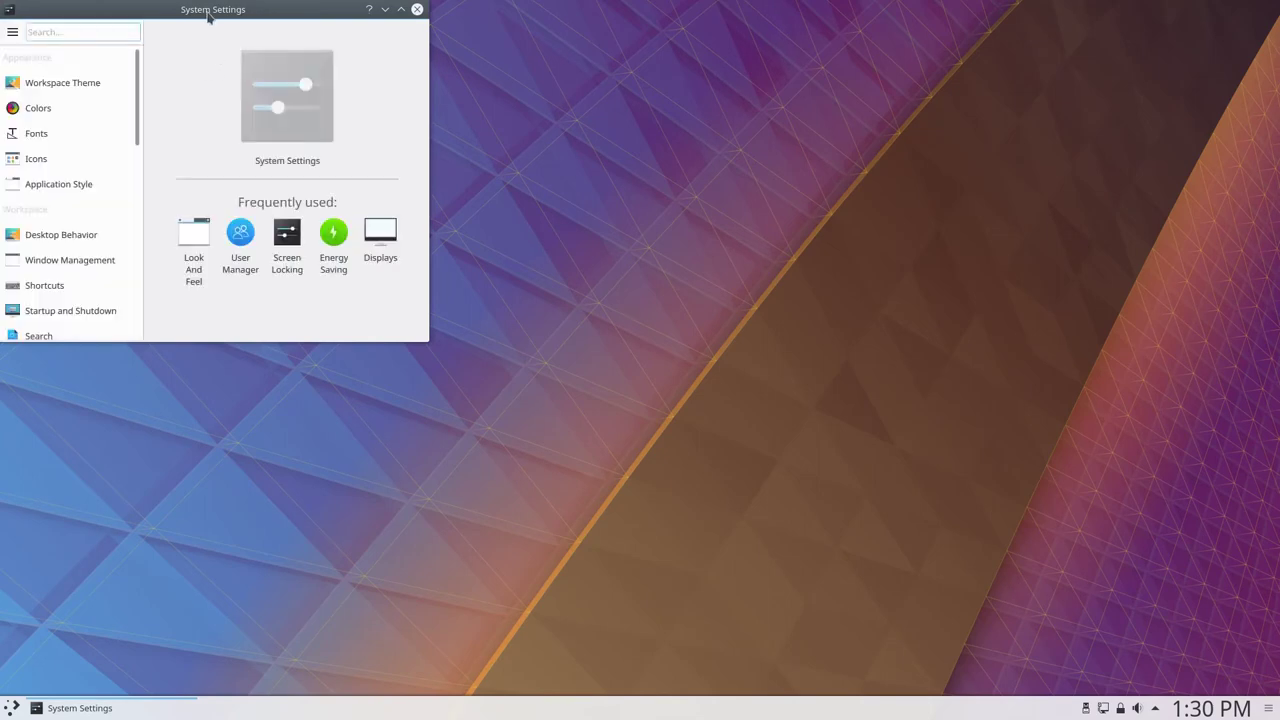
left_click_drag(203, 9, 517, 159)
Look through the Workspace Theme pages for Look And Feel, Desktop Theme, Cursor Theme and Splash Screen
left_click(403, 240)
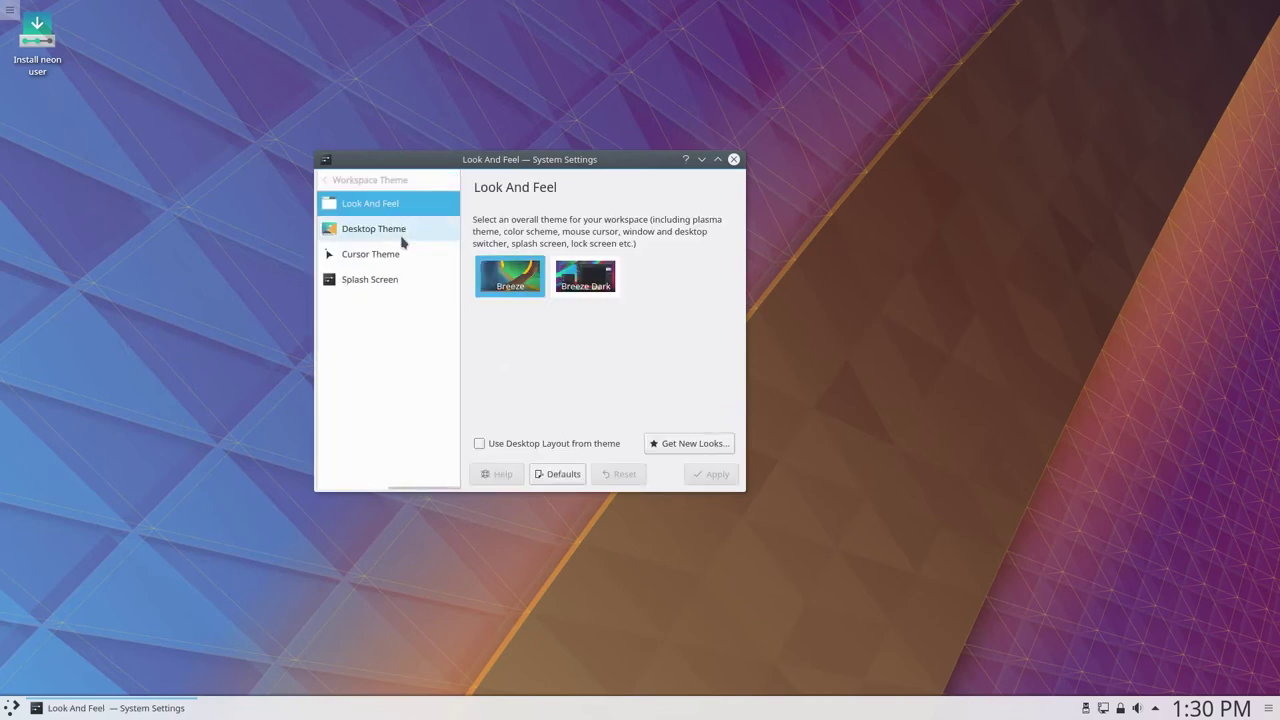
left_click(402, 238)
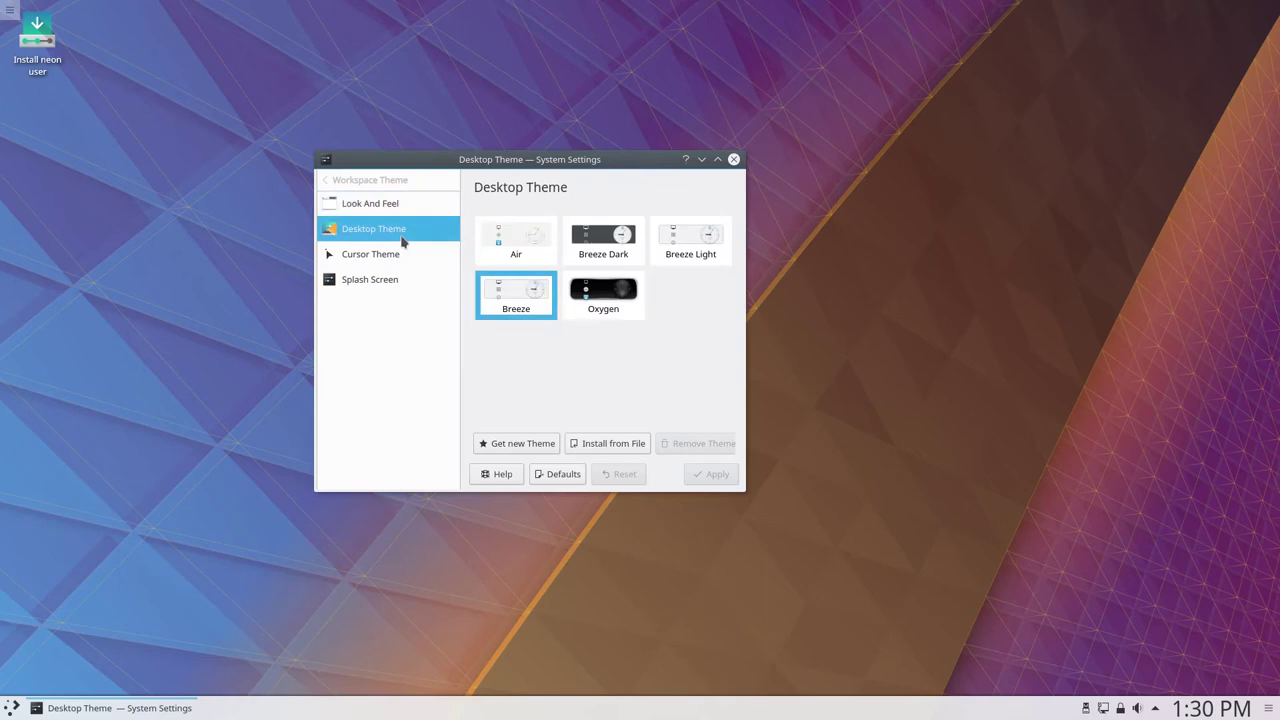
left_click(388, 259)
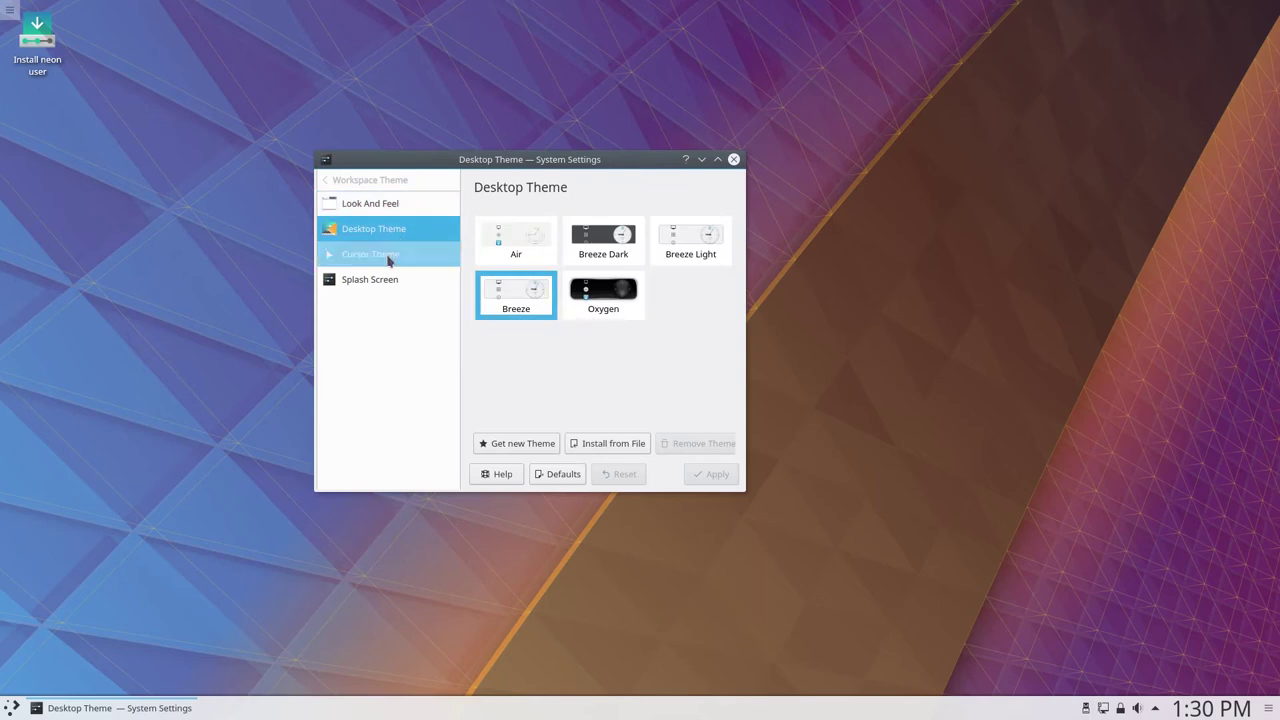
left_click(389, 280)
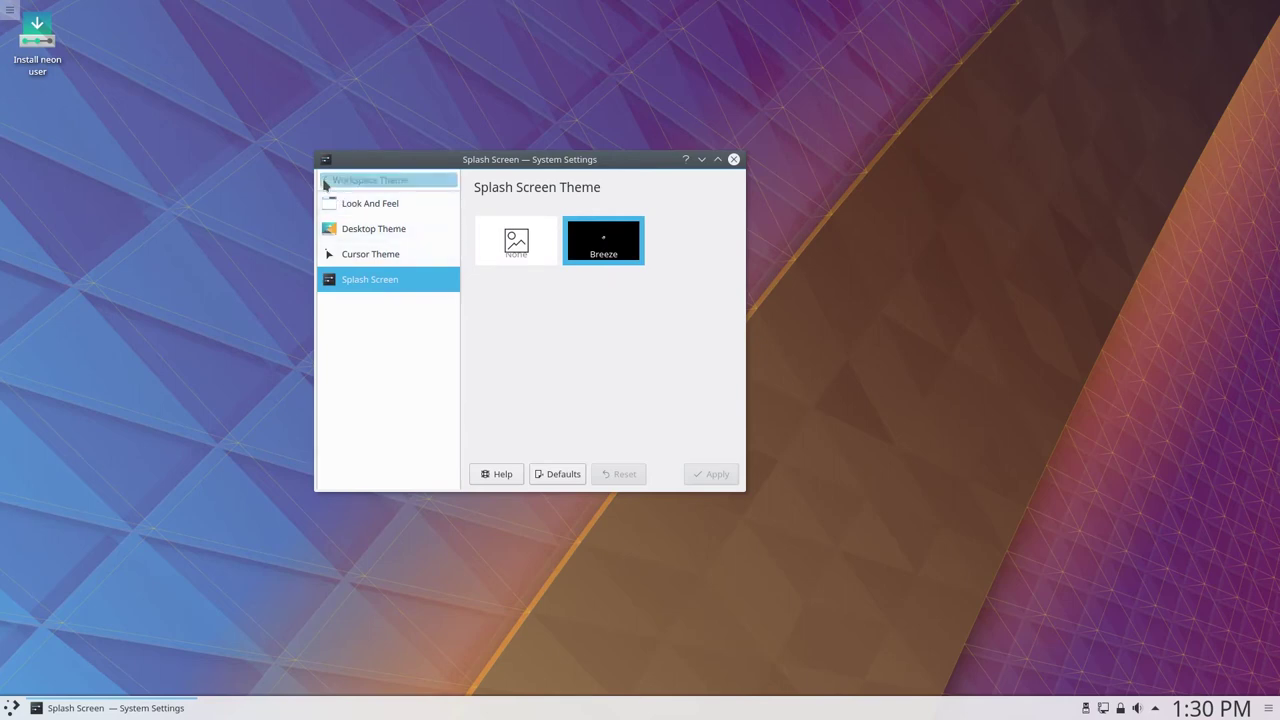
Open the Colors settings and enlarge the window to show more of the application color scheme list
left_click(327, 182)
left_click(364, 260)
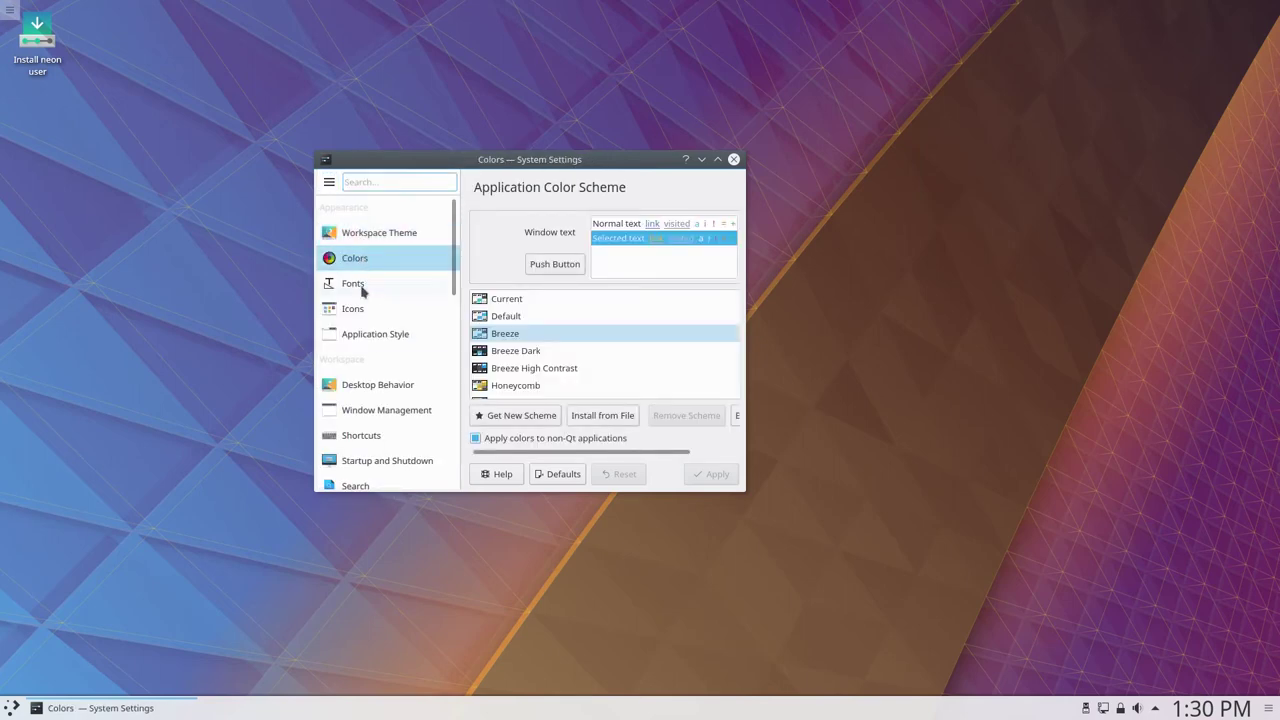
mouse_move(357, 294)
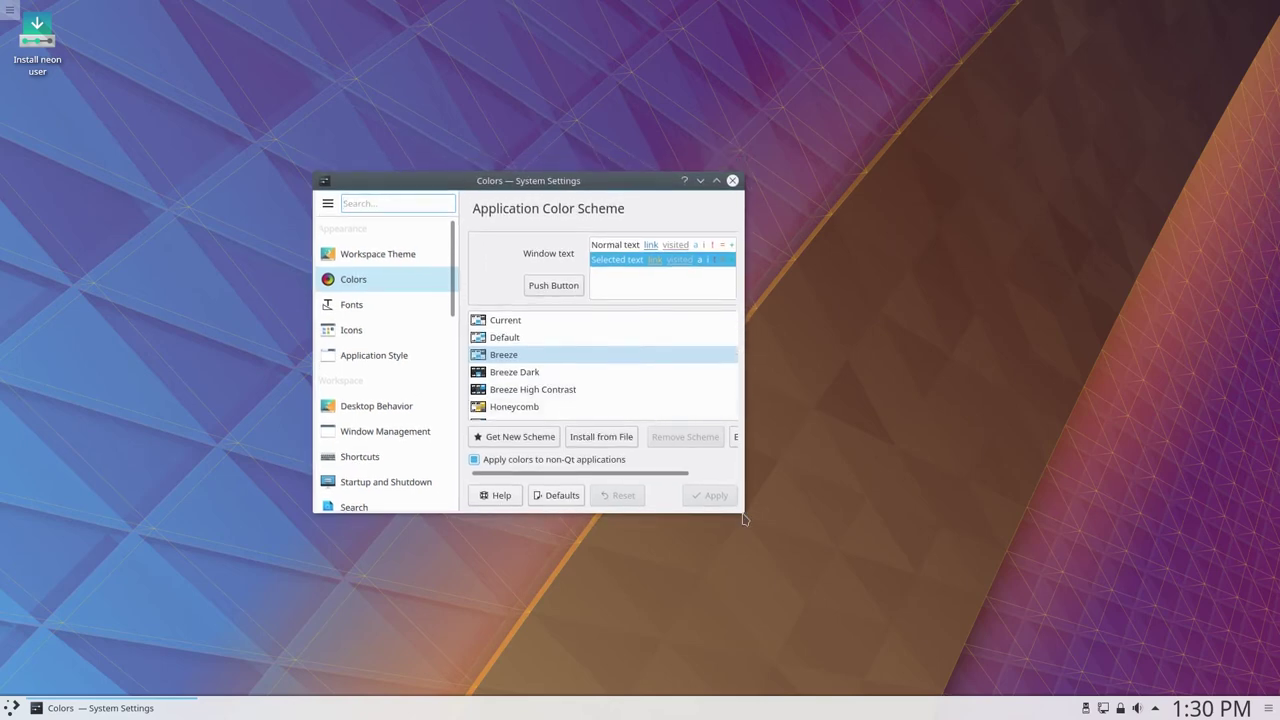
left_click_drag(743, 510, 818, 554)
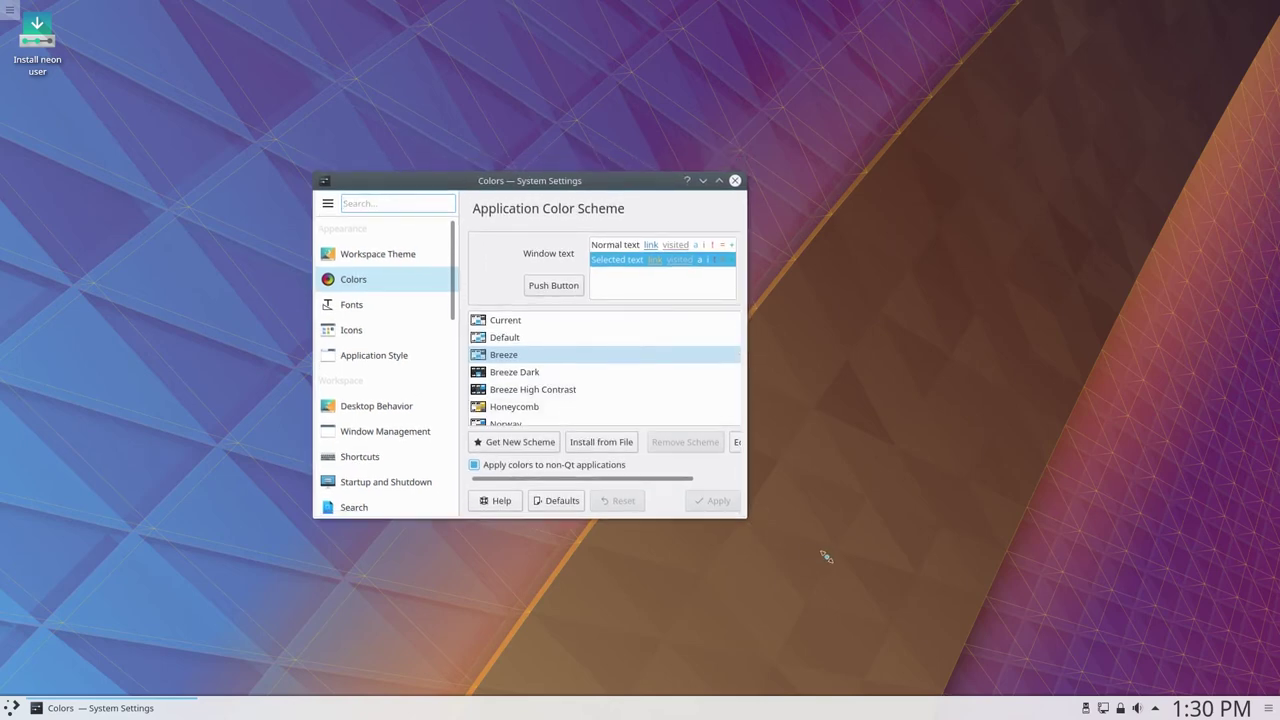
left_click_drag(888, 590, 910, 604)
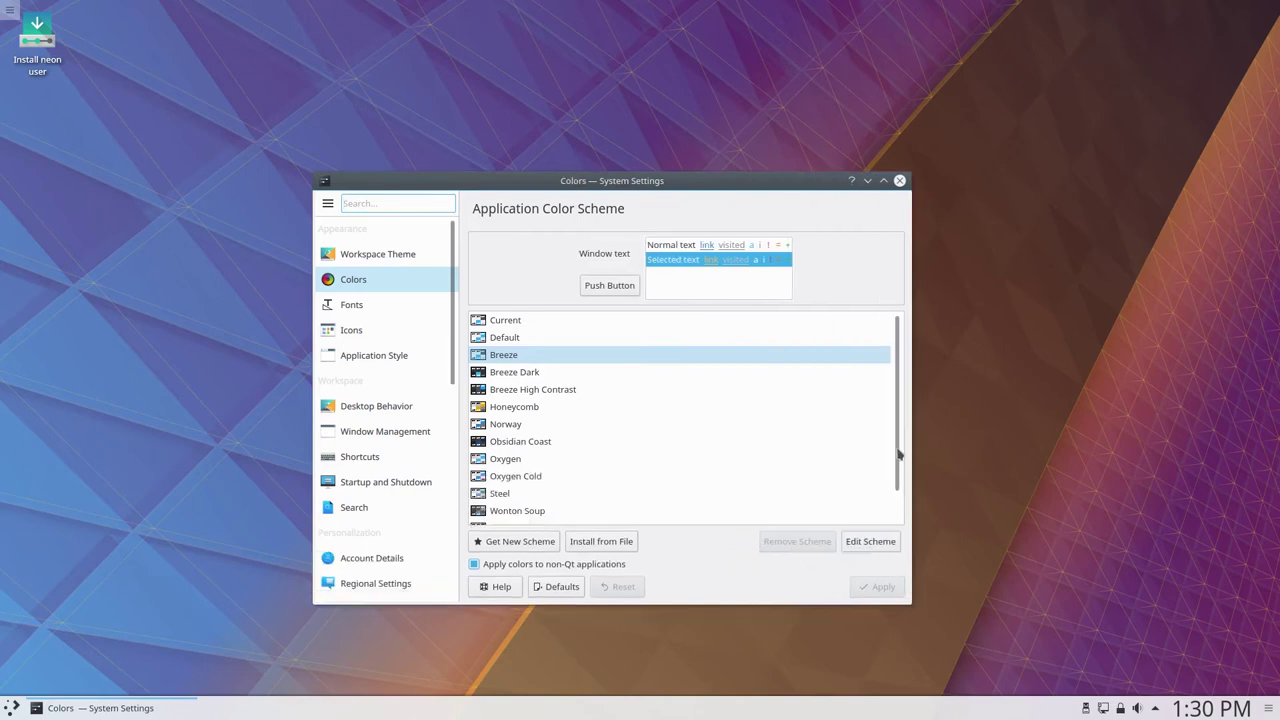
left_click_drag(903, 390, 889, 326)
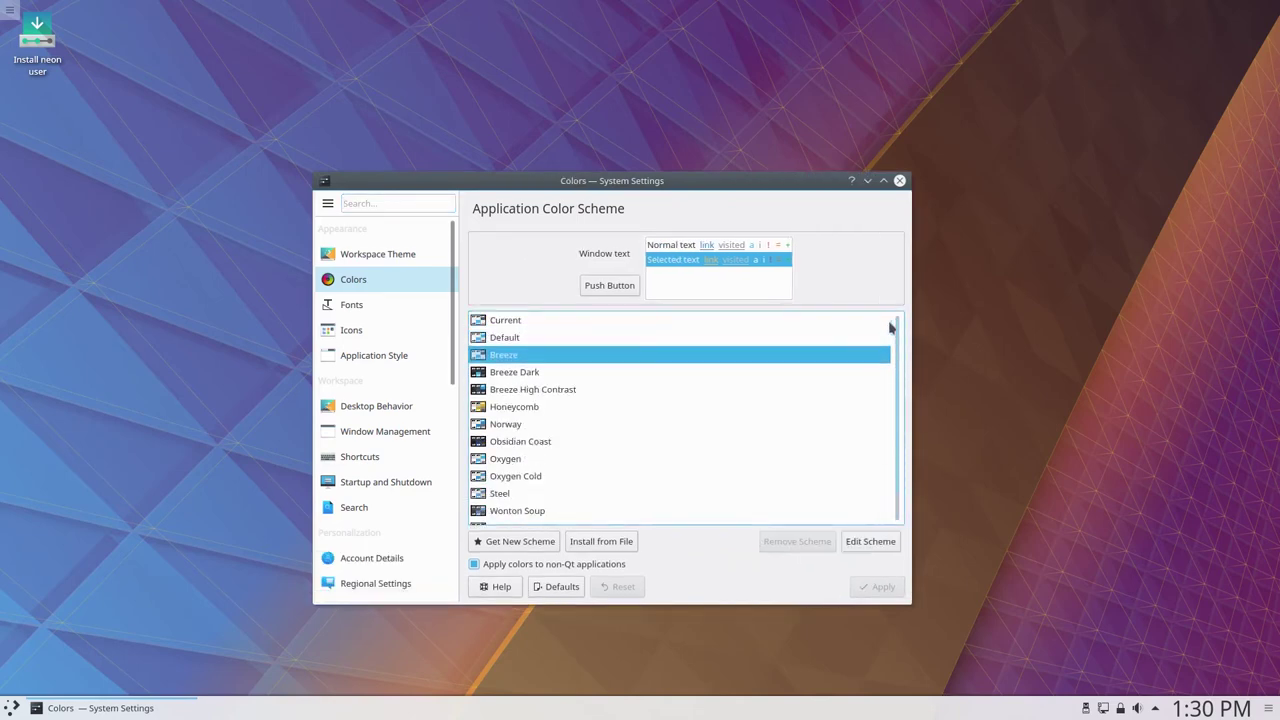
Review the Fonts settings and the Icon Theme settings in the Appearance section
left_click(352, 305)
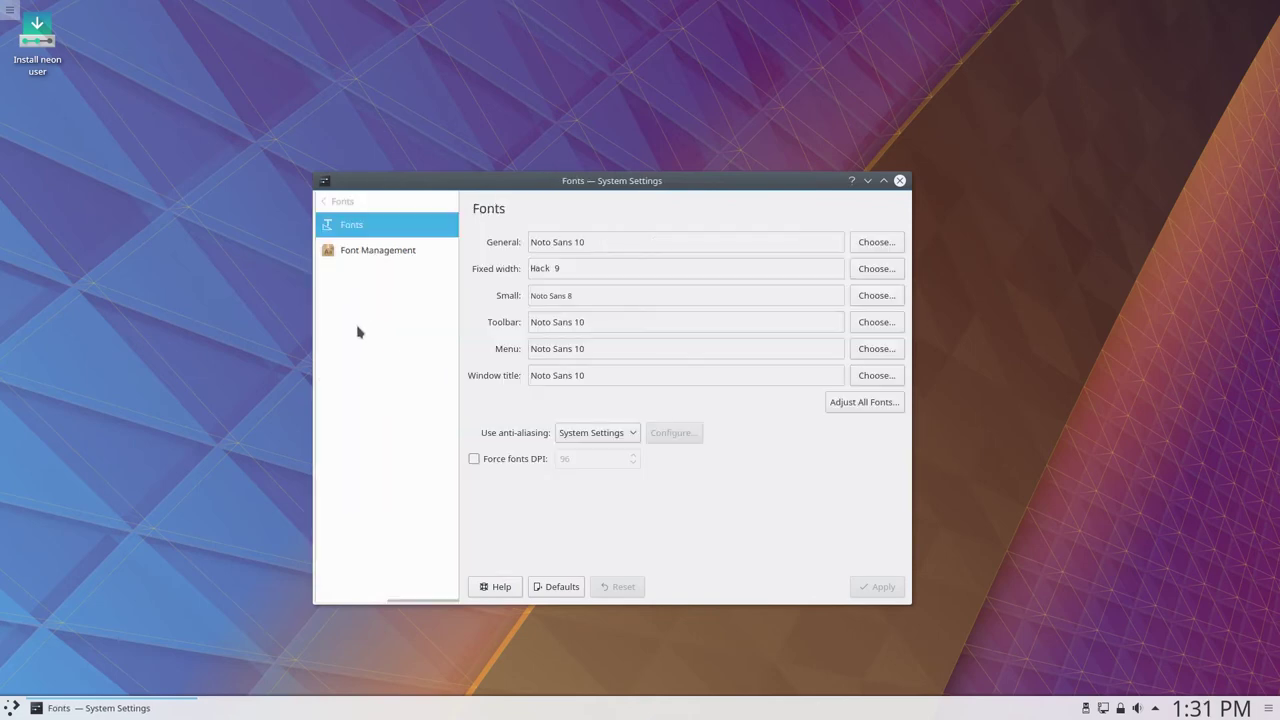
left_click(329, 203)
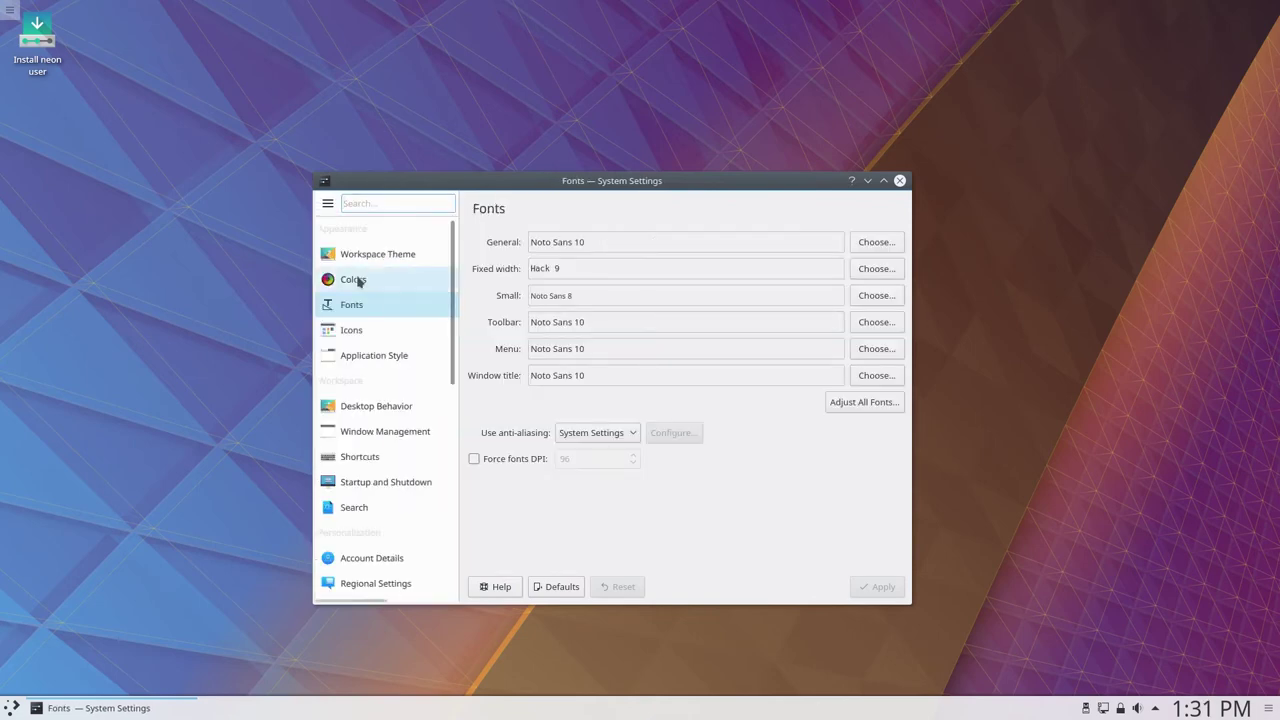
left_click(357, 338)
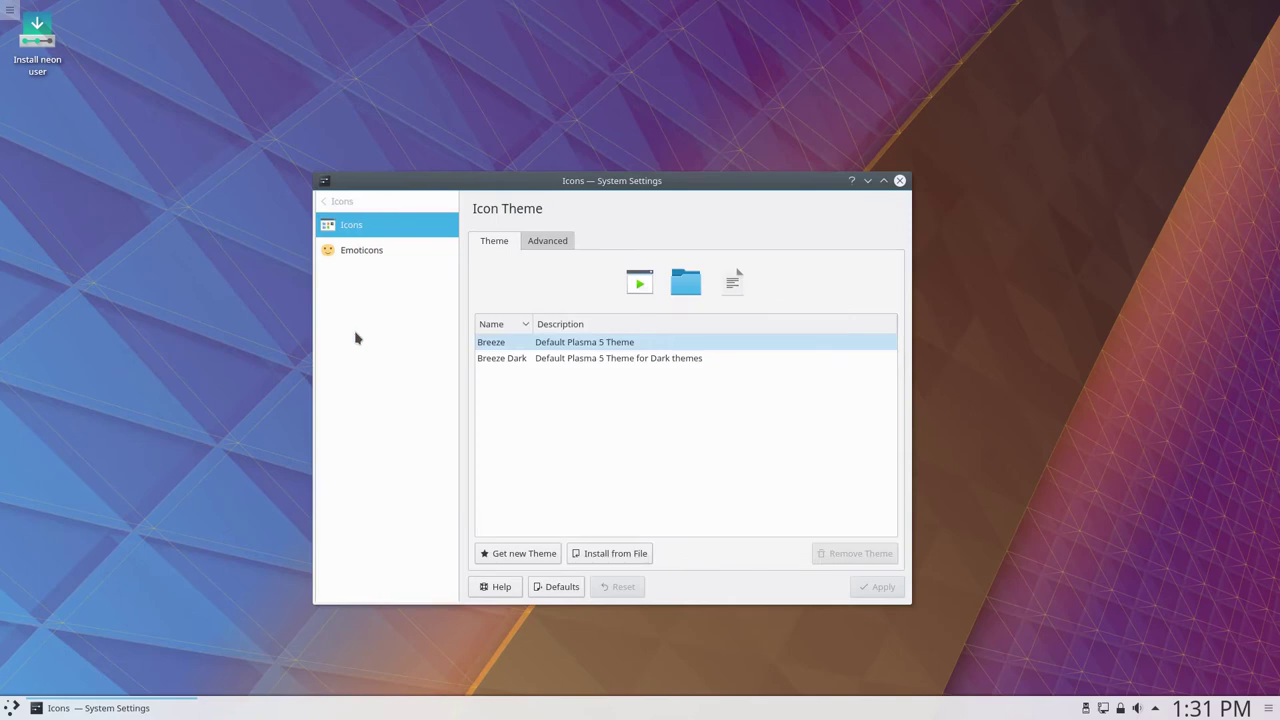
left_click(323, 203)
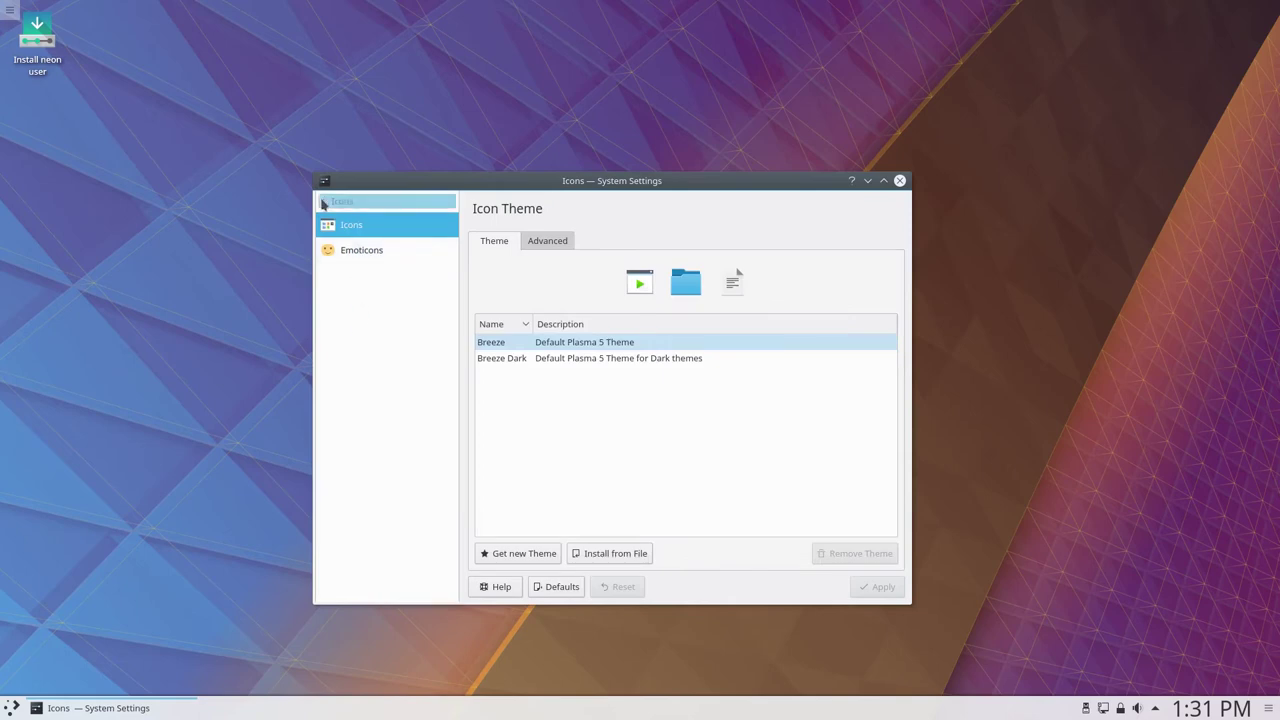
Review the Widget Style page of Application Style and the Desktop Effects list under Desktop Behavior
left_click(370, 357)
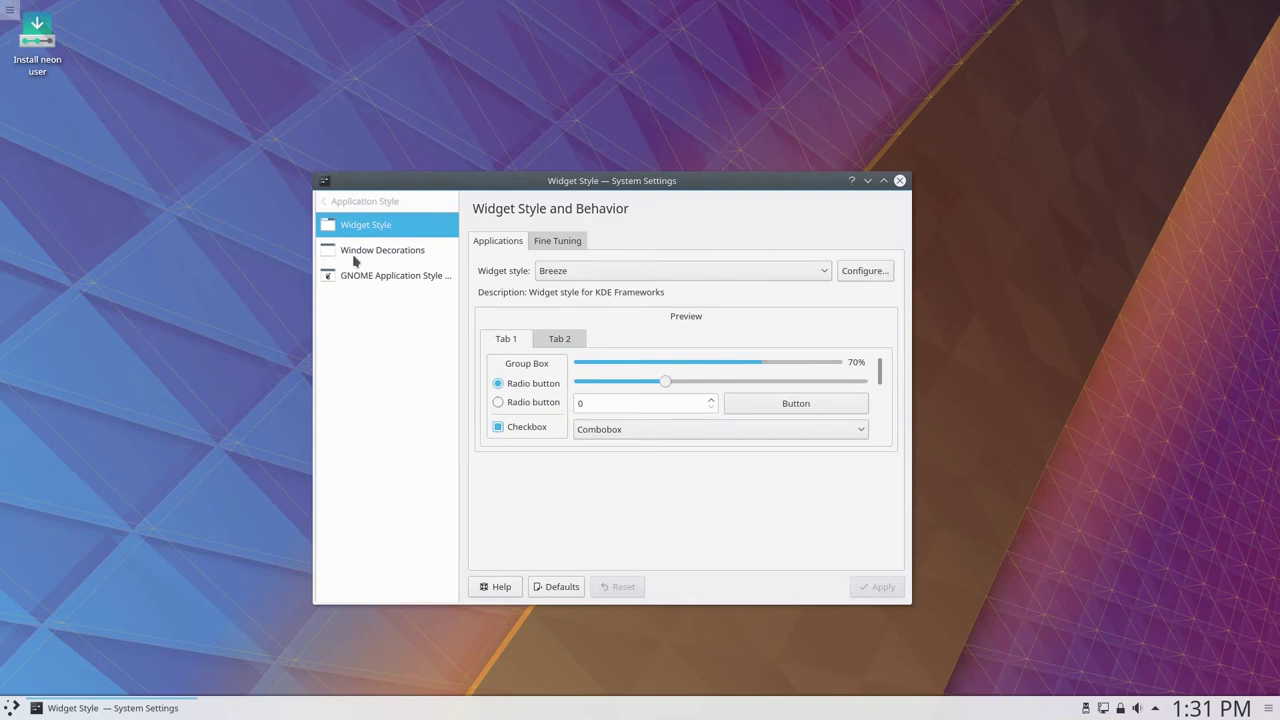
left_click(324, 203)
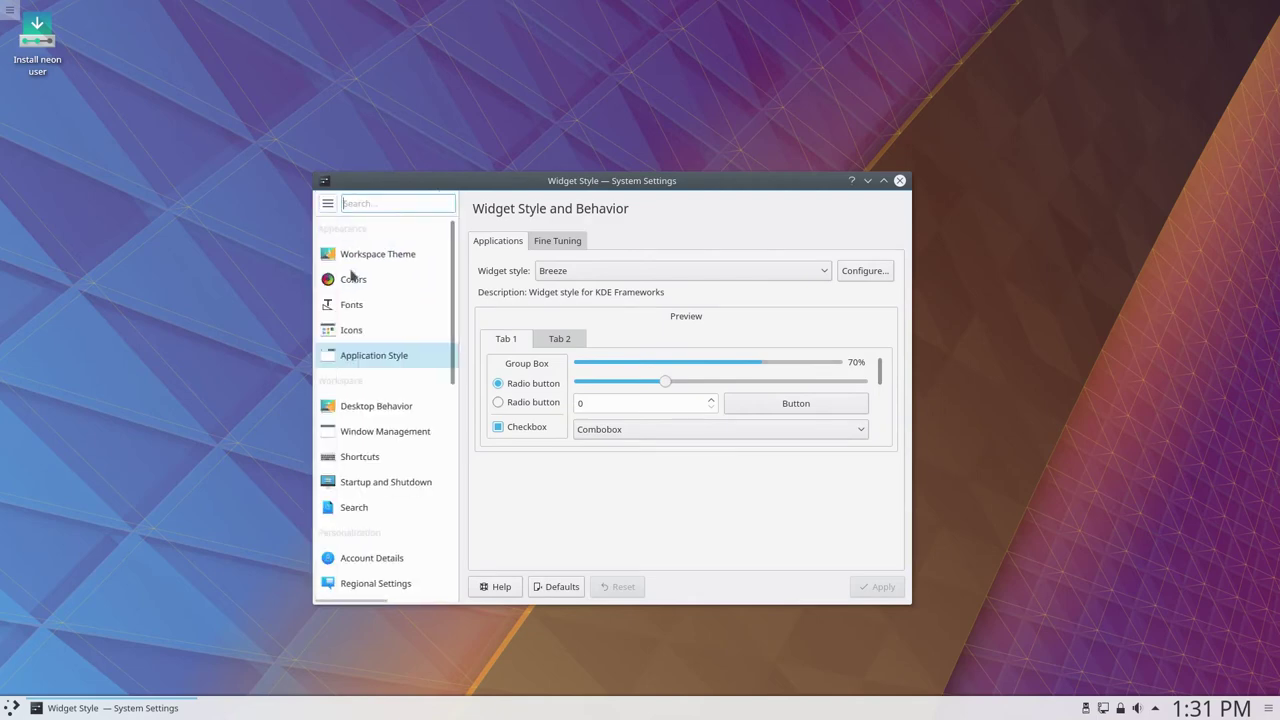
left_click(362, 408)
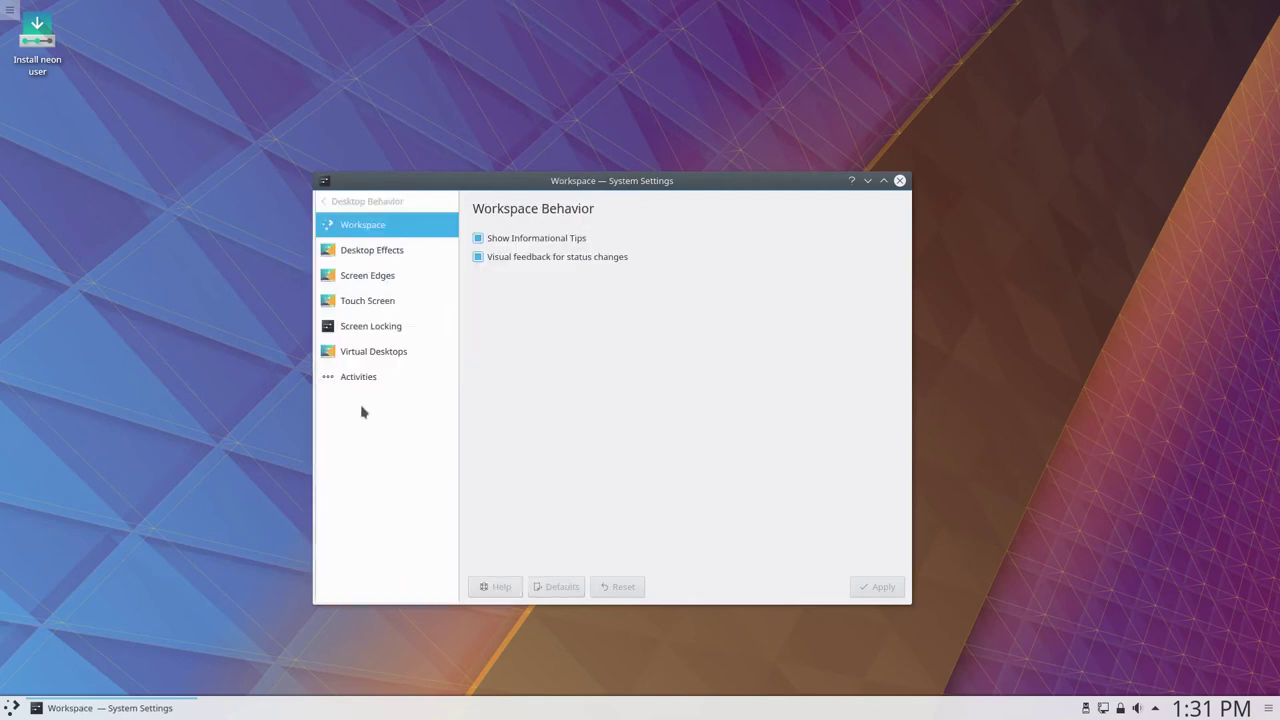
left_click(380, 251)
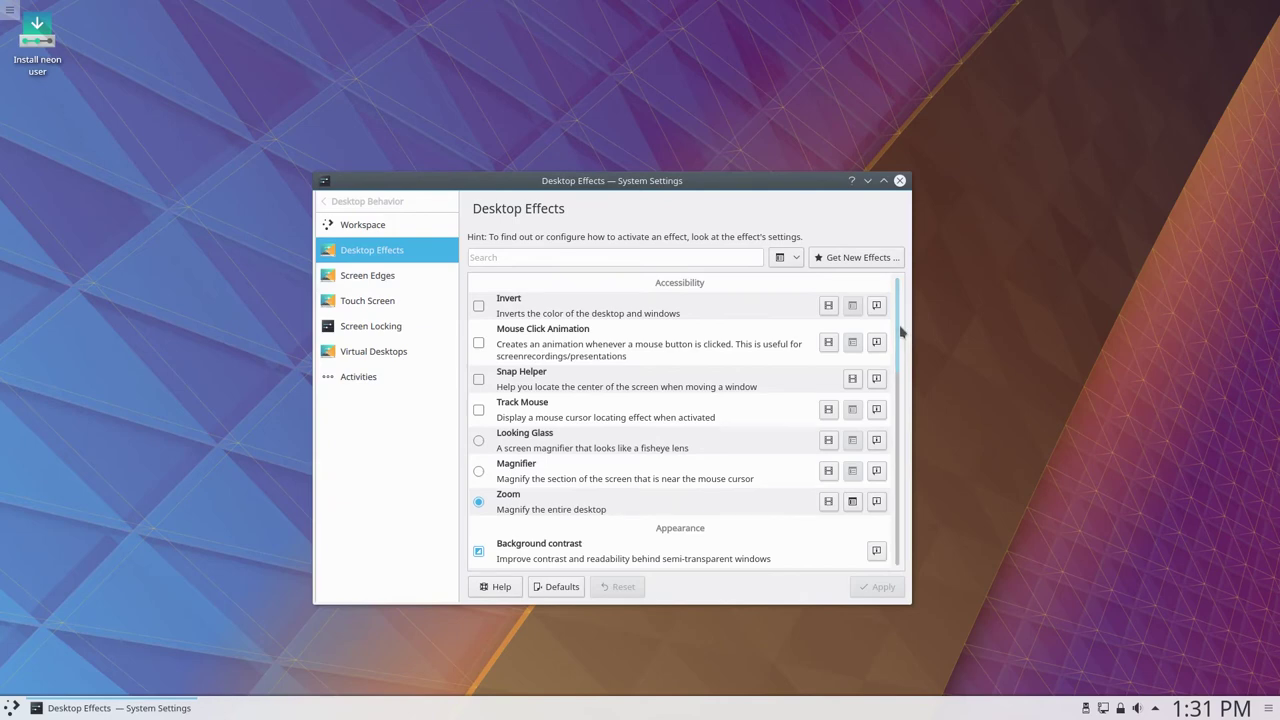
left_click_drag(897, 354, 900, 550)
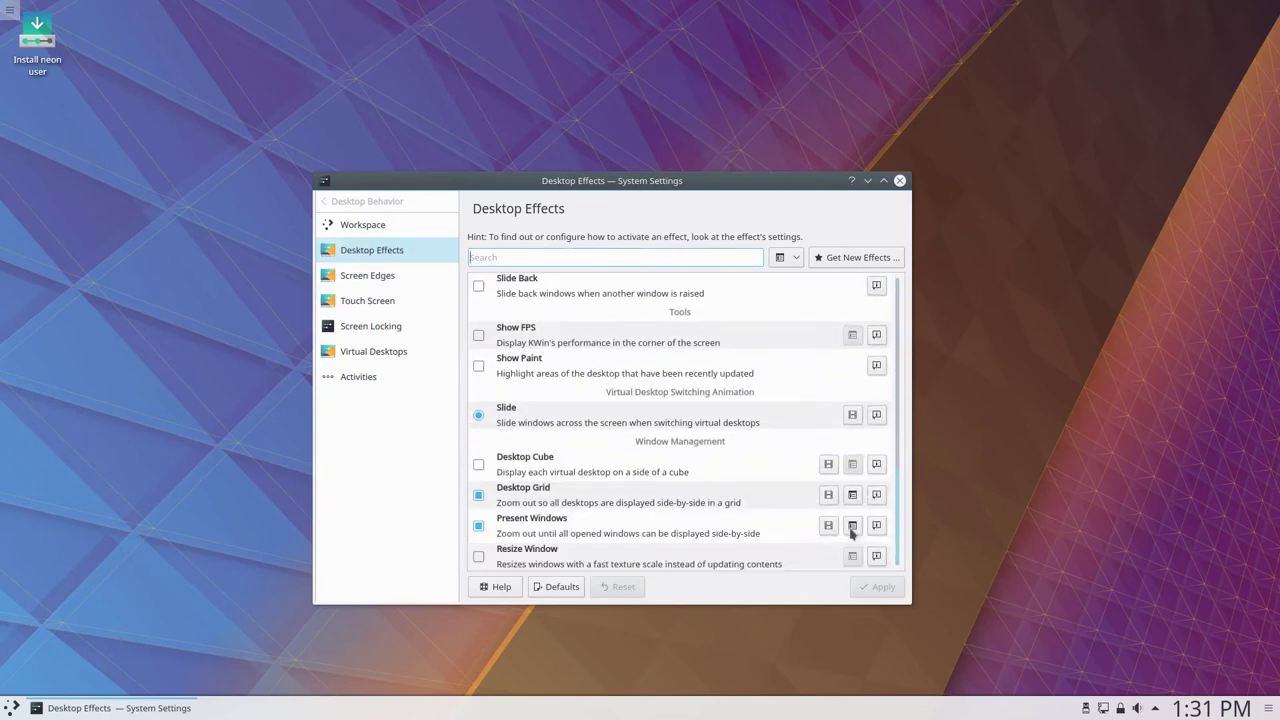
Look through the Screen Edges, Touch Screen, Screen Locking, Virtual Desktops and Activities pages of Desktop Behavior
left_click(362, 283)
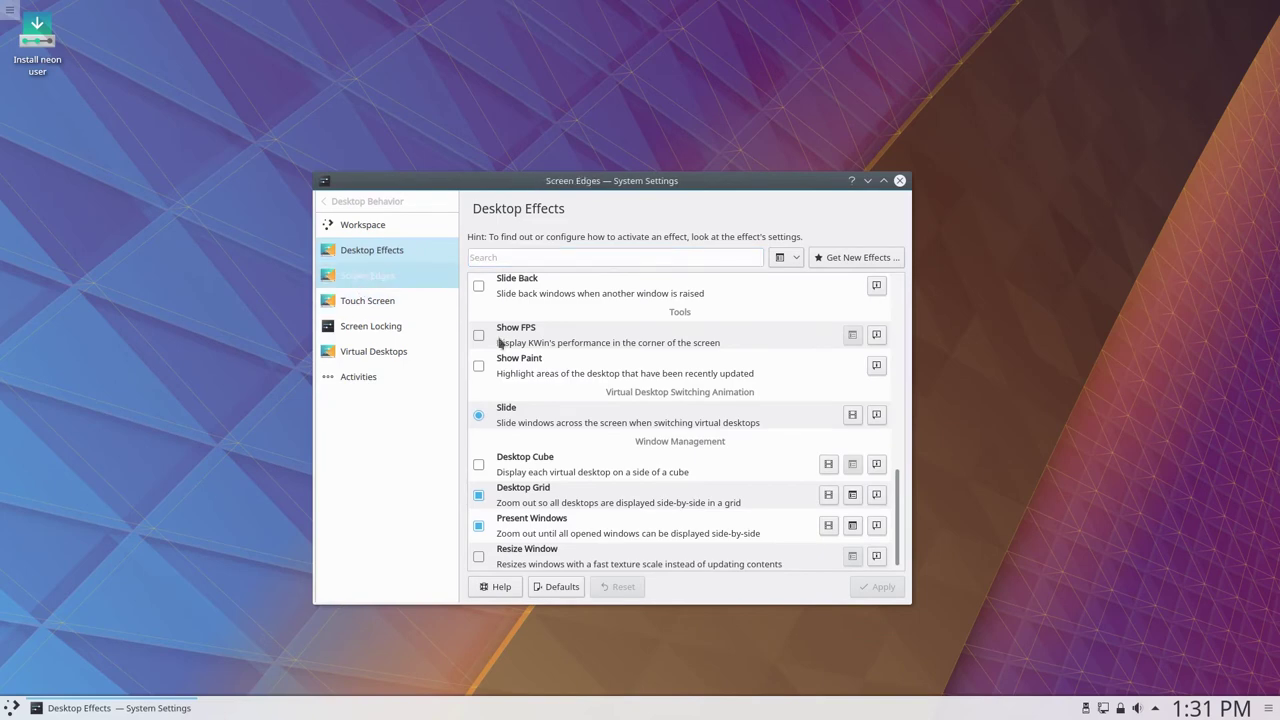
left_click(367, 307)
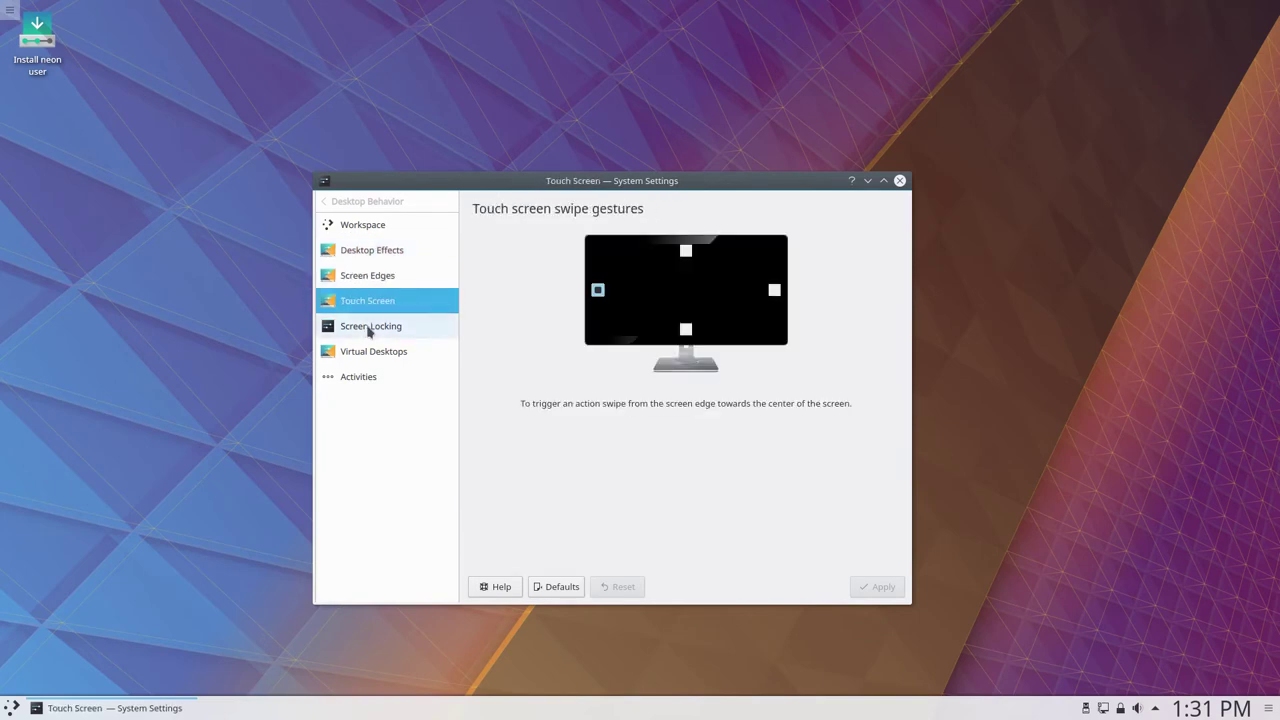
left_click(368, 328)
left_click(375, 355)
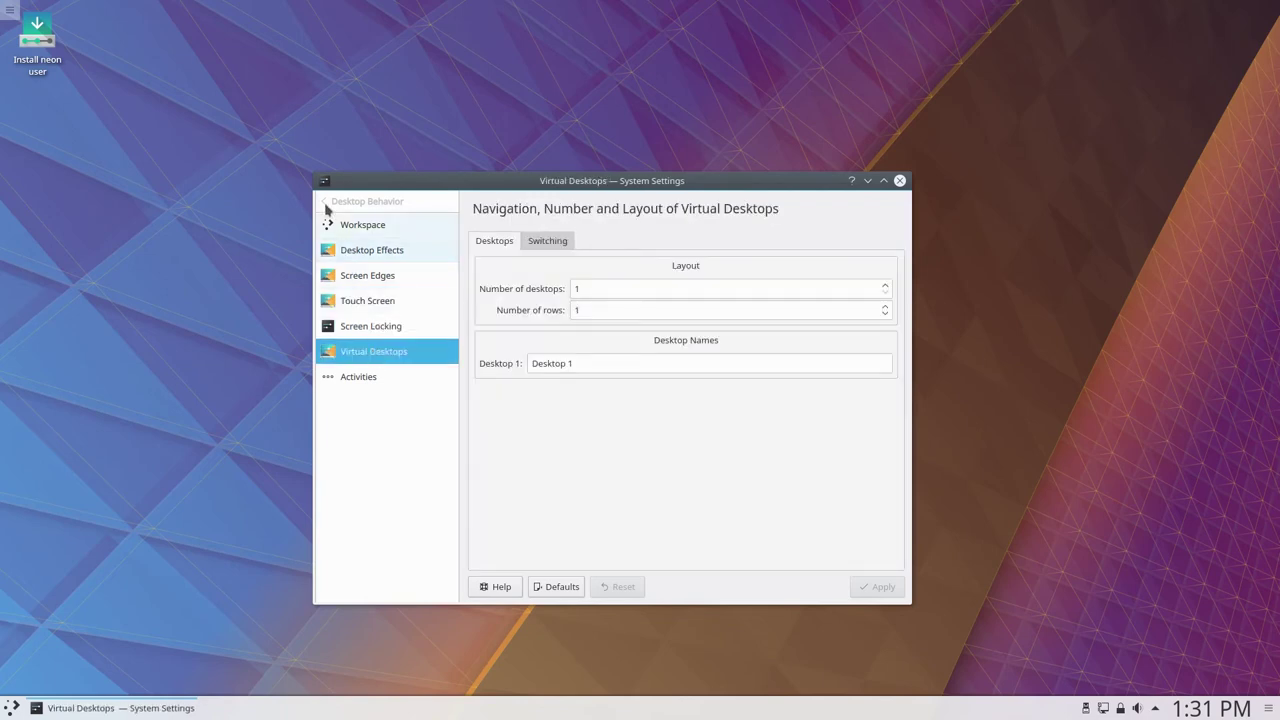
left_click(346, 381)
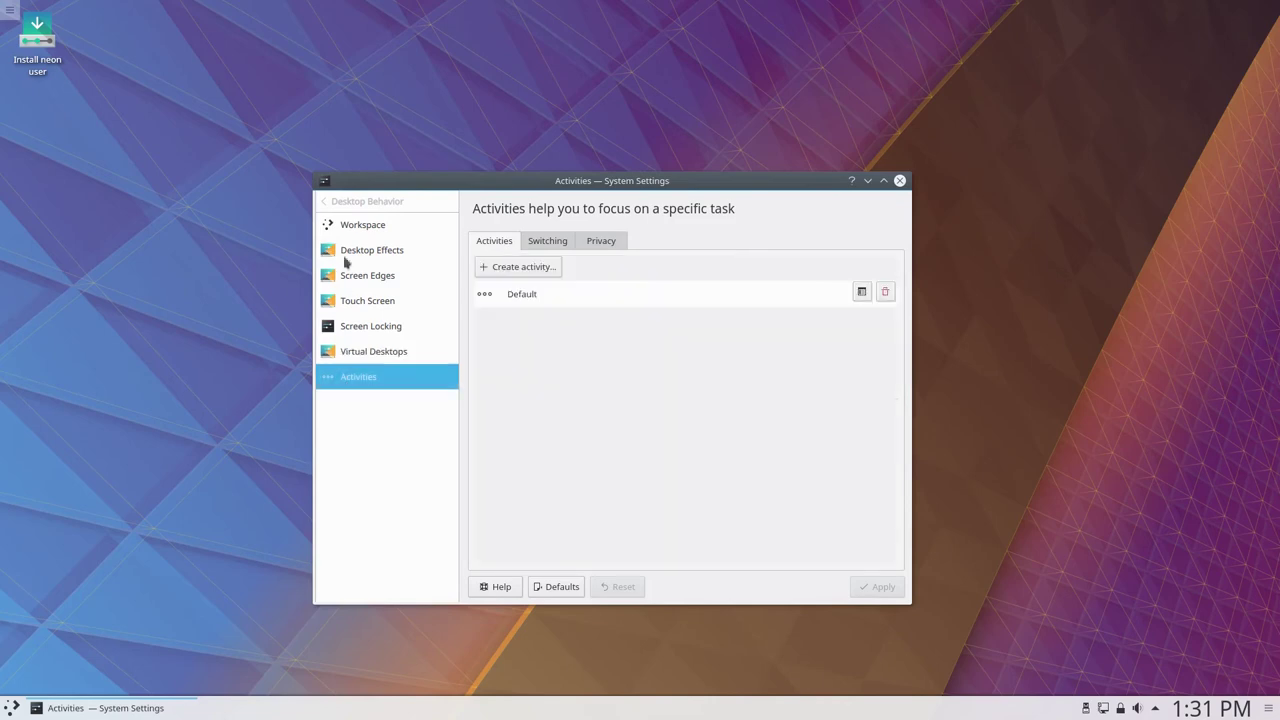
left_click(325, 203)
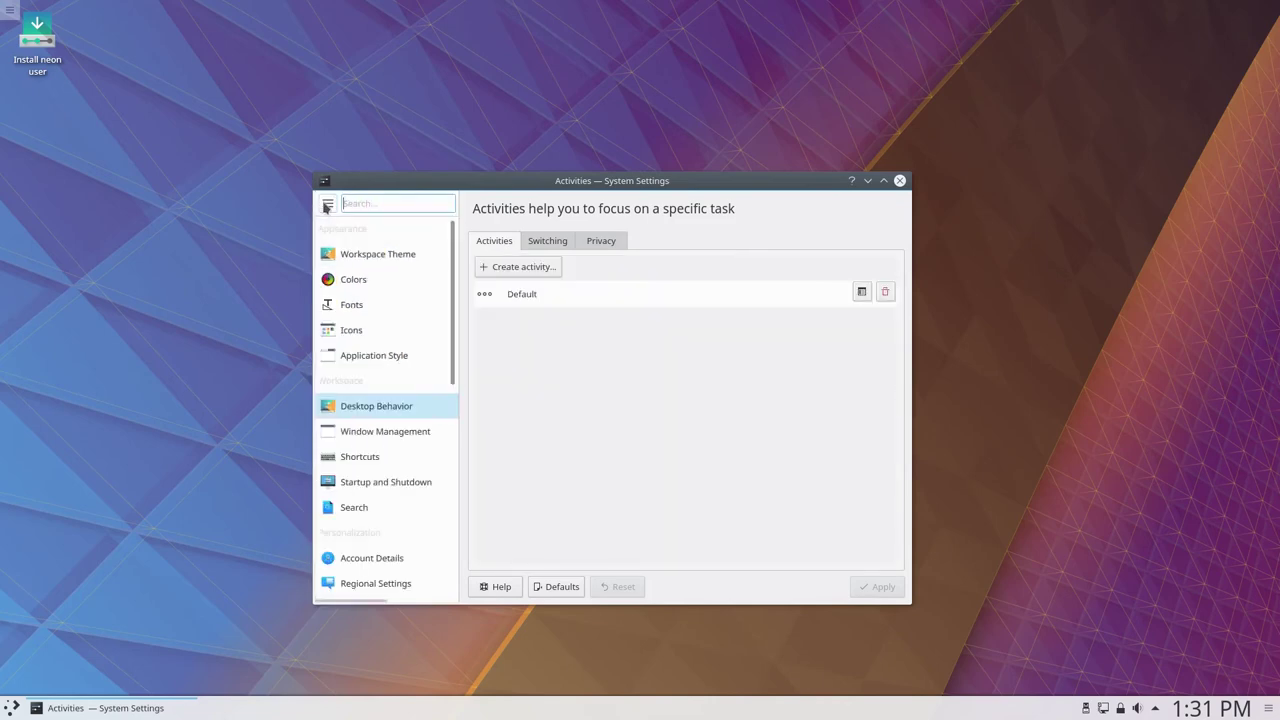
Review the Window Management and Startup and Shutdown settings, and close System Settings
left_click(369, 434)
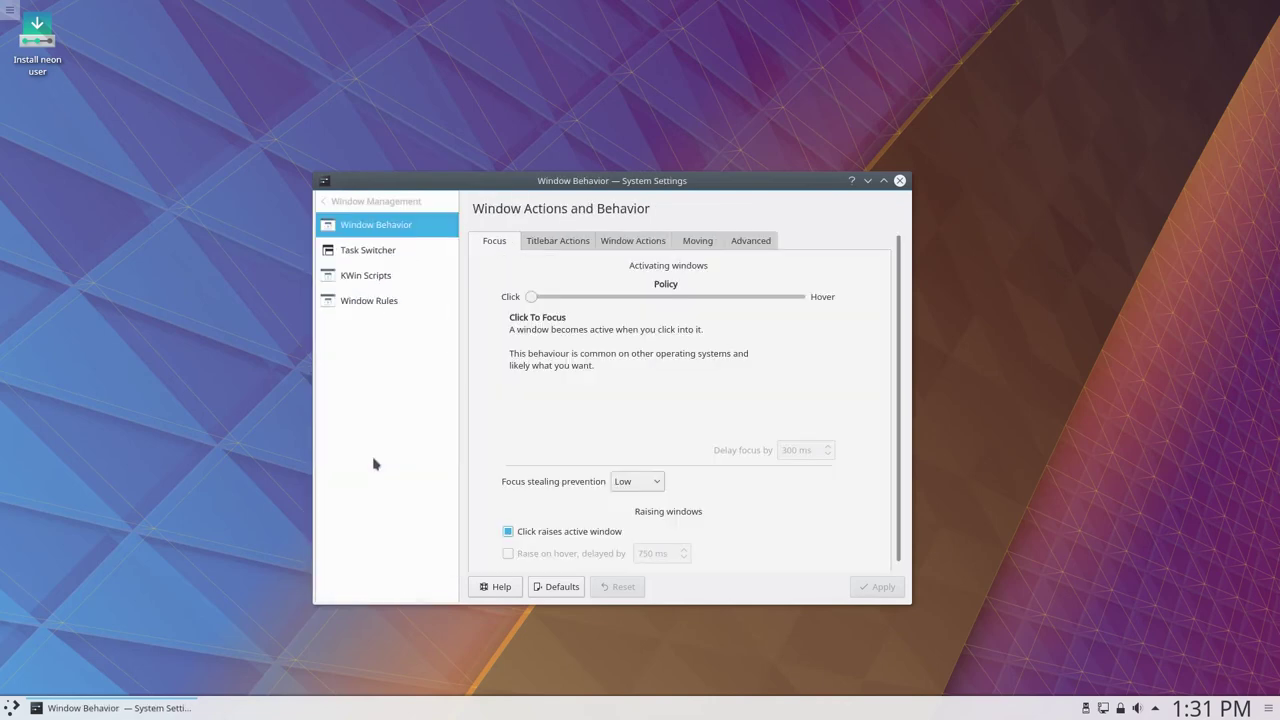
left_click(328, 205)
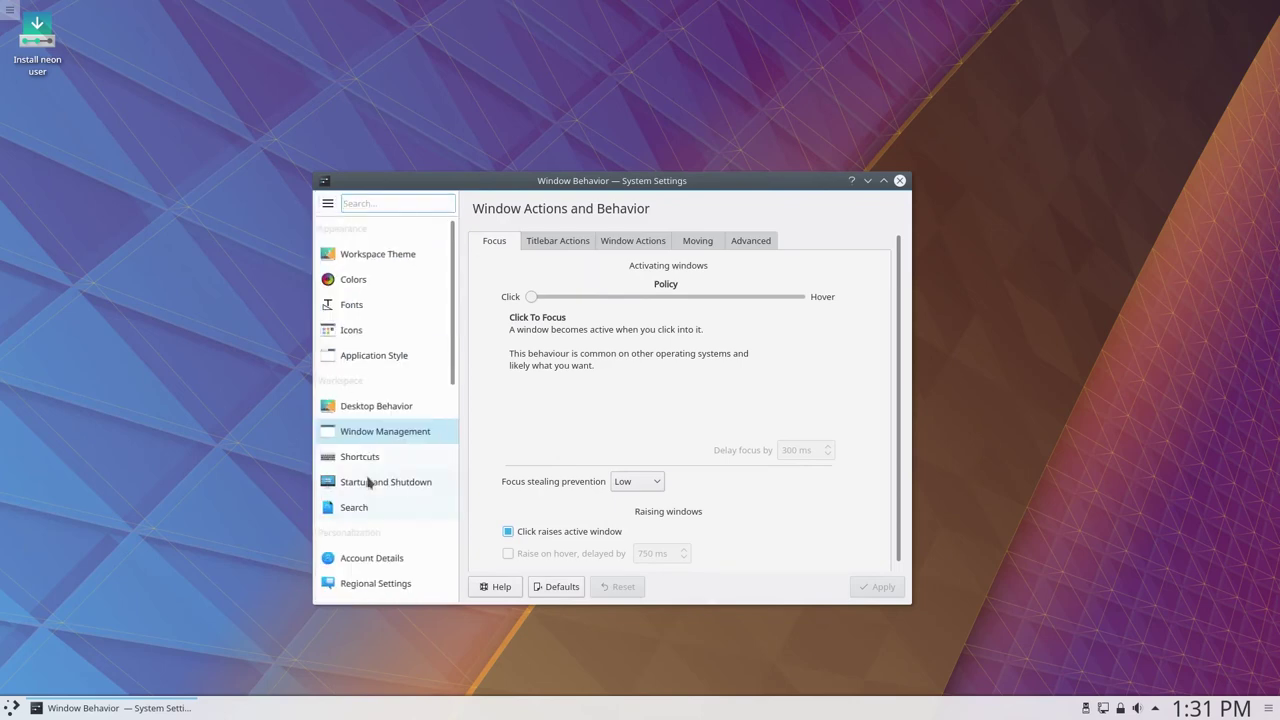
left_click(368, 484)
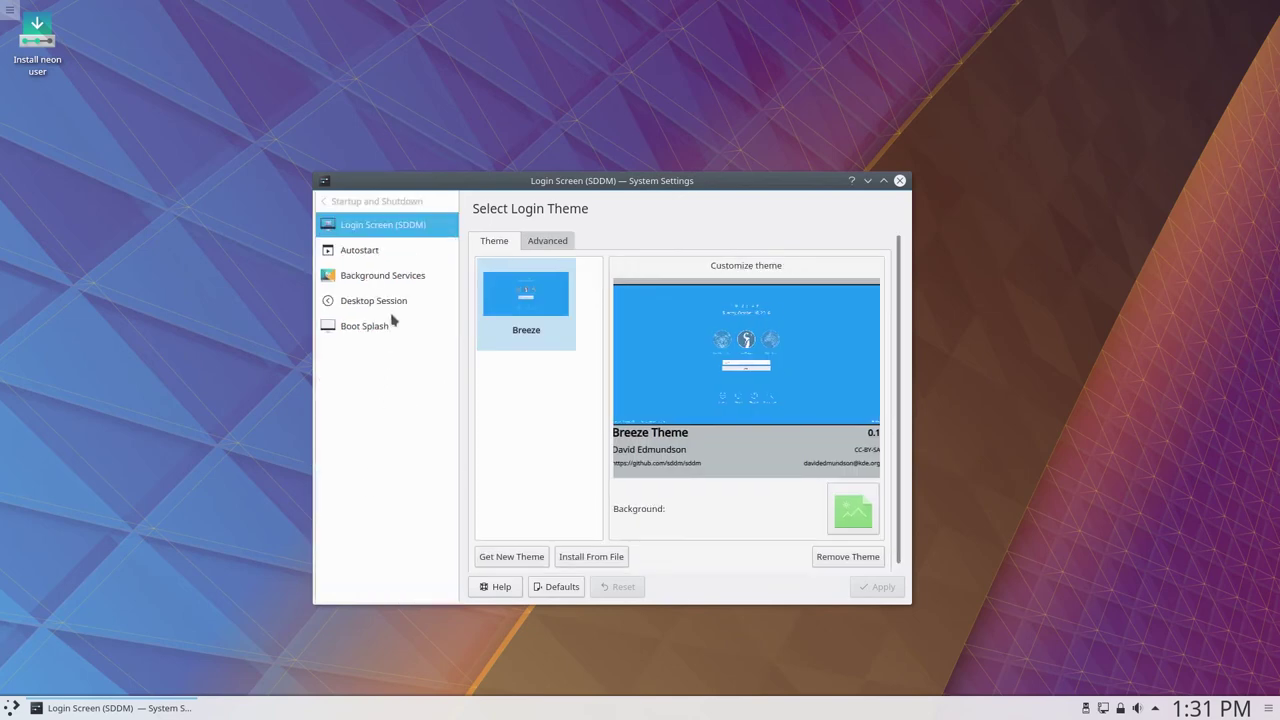
left_click(324, 202)
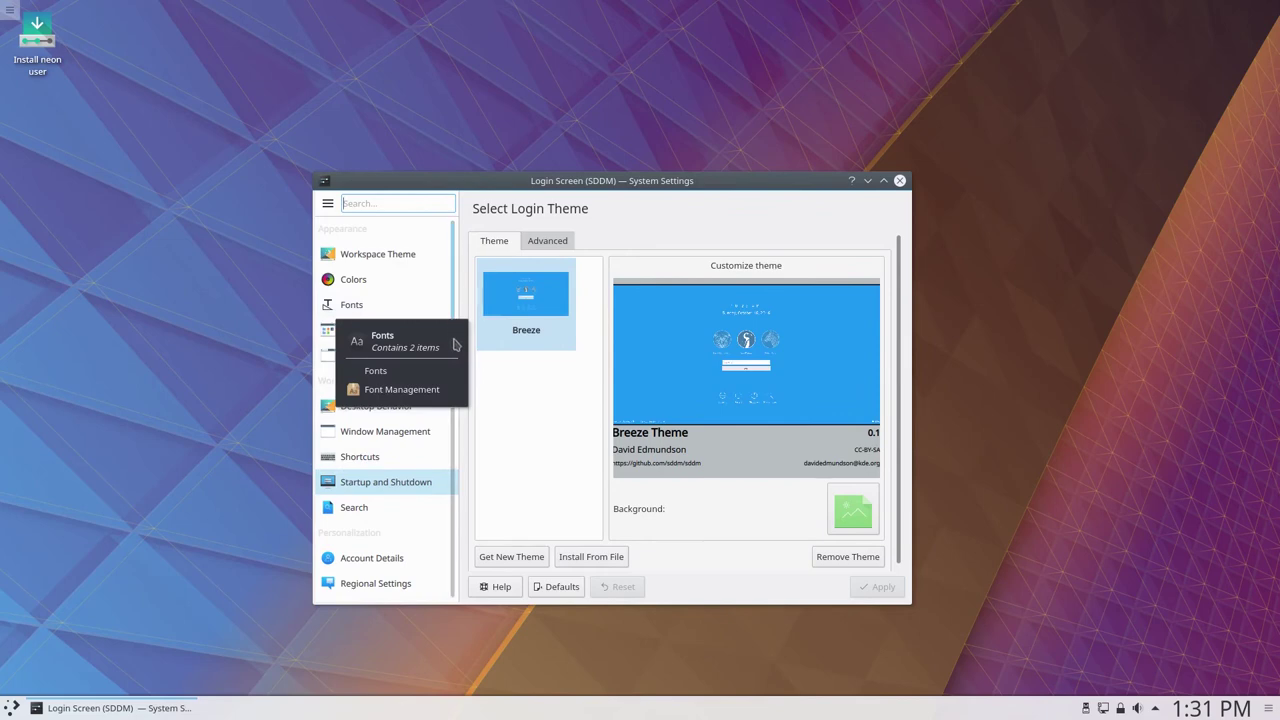
scroll(385, 390, "down", 2)
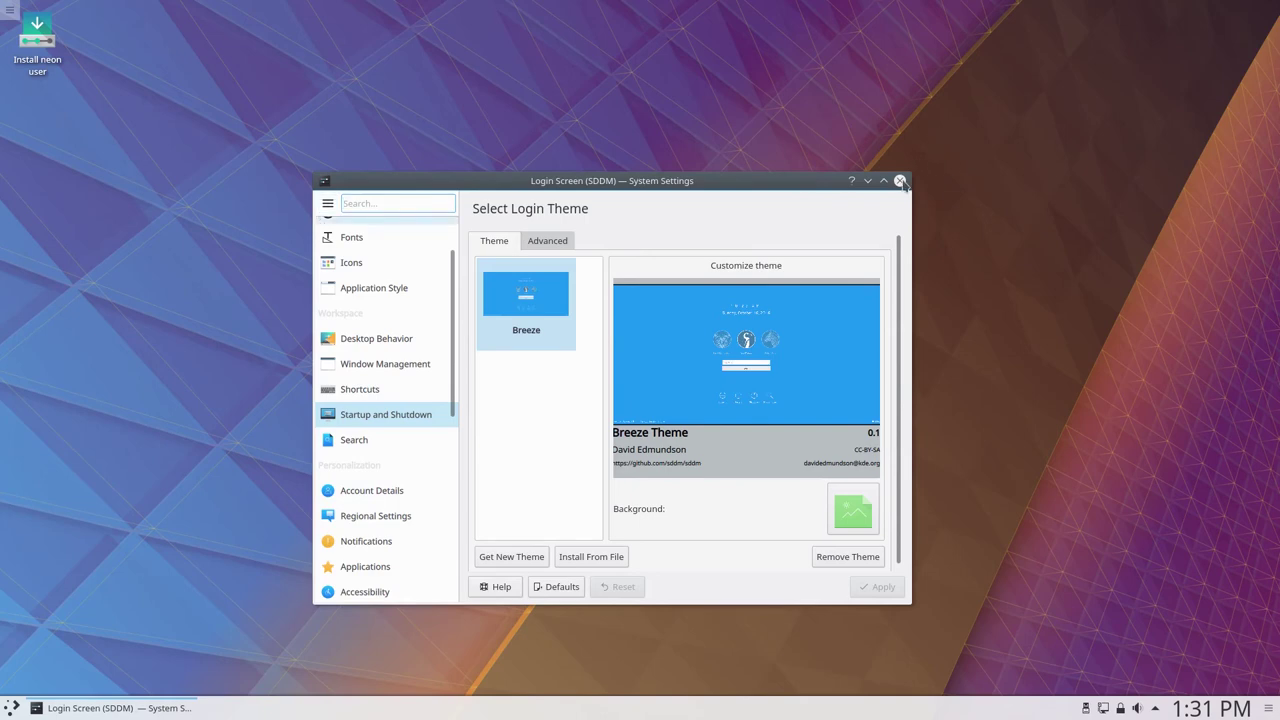
key("ctrl+q")
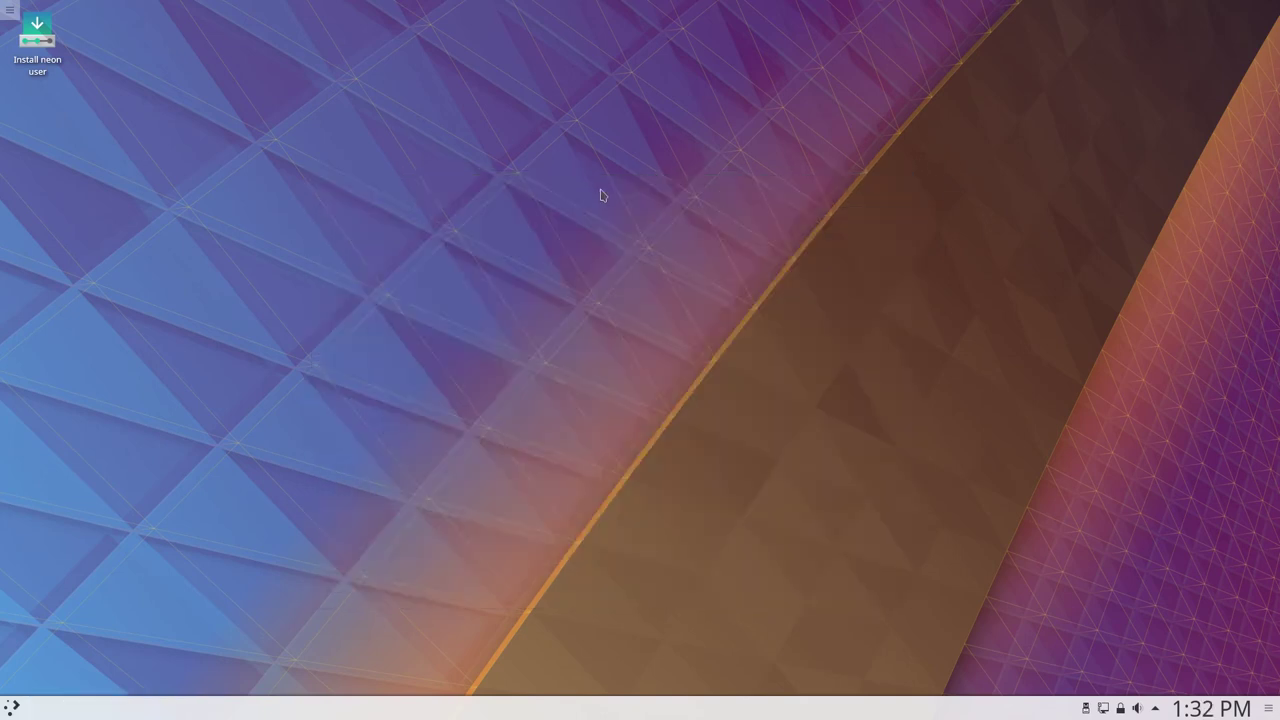
View the desktop's Wallpaper settings and cancel the configuration dialog
right_click(599, 195)
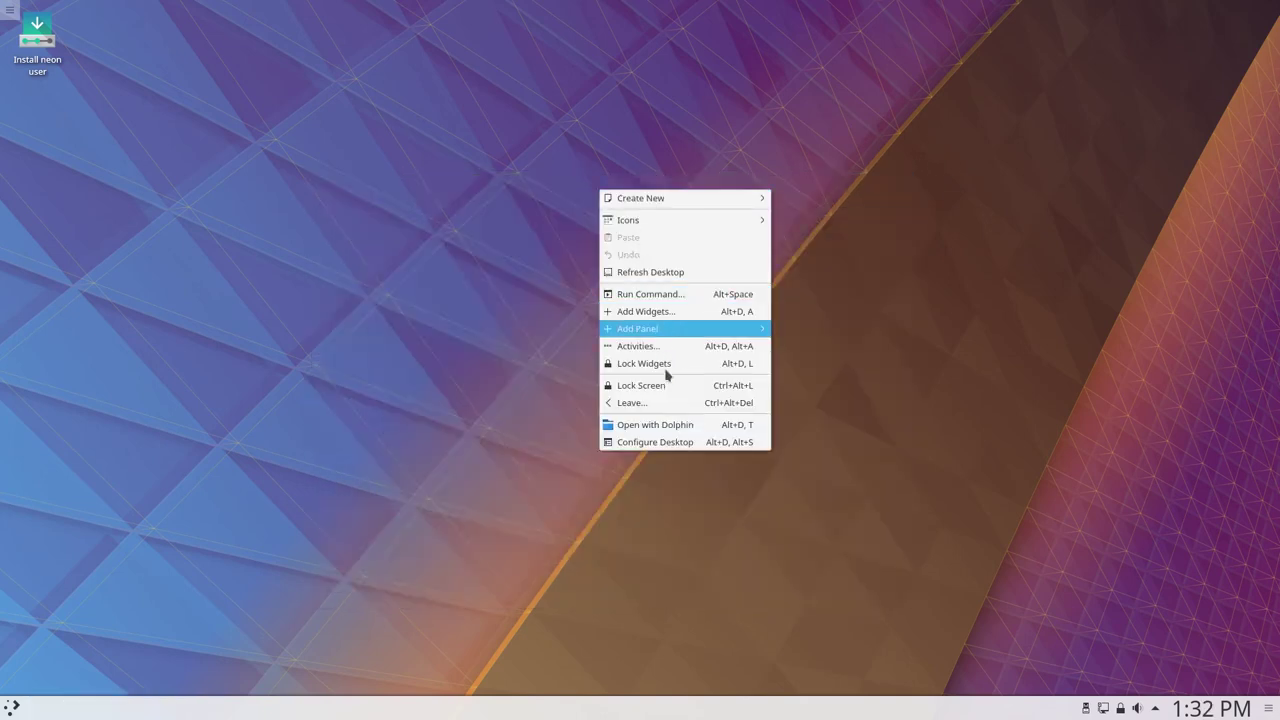
left_click(668, 443)
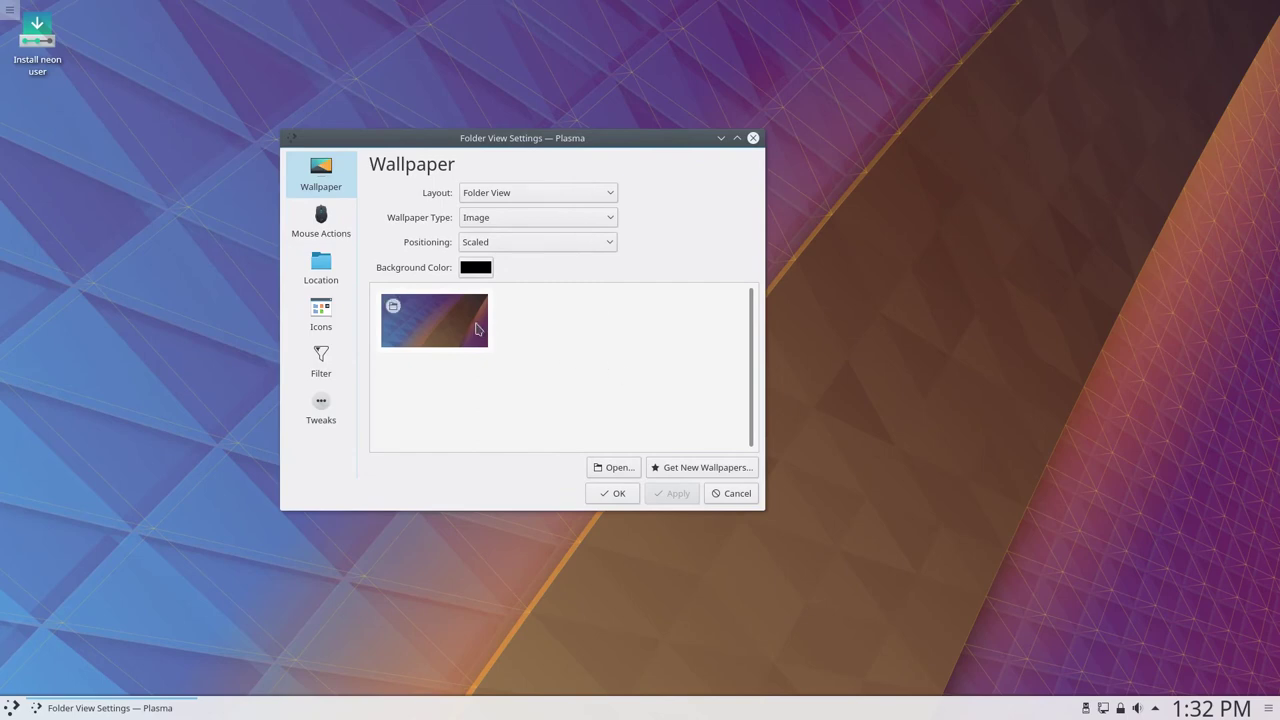
left_click(736, 500)
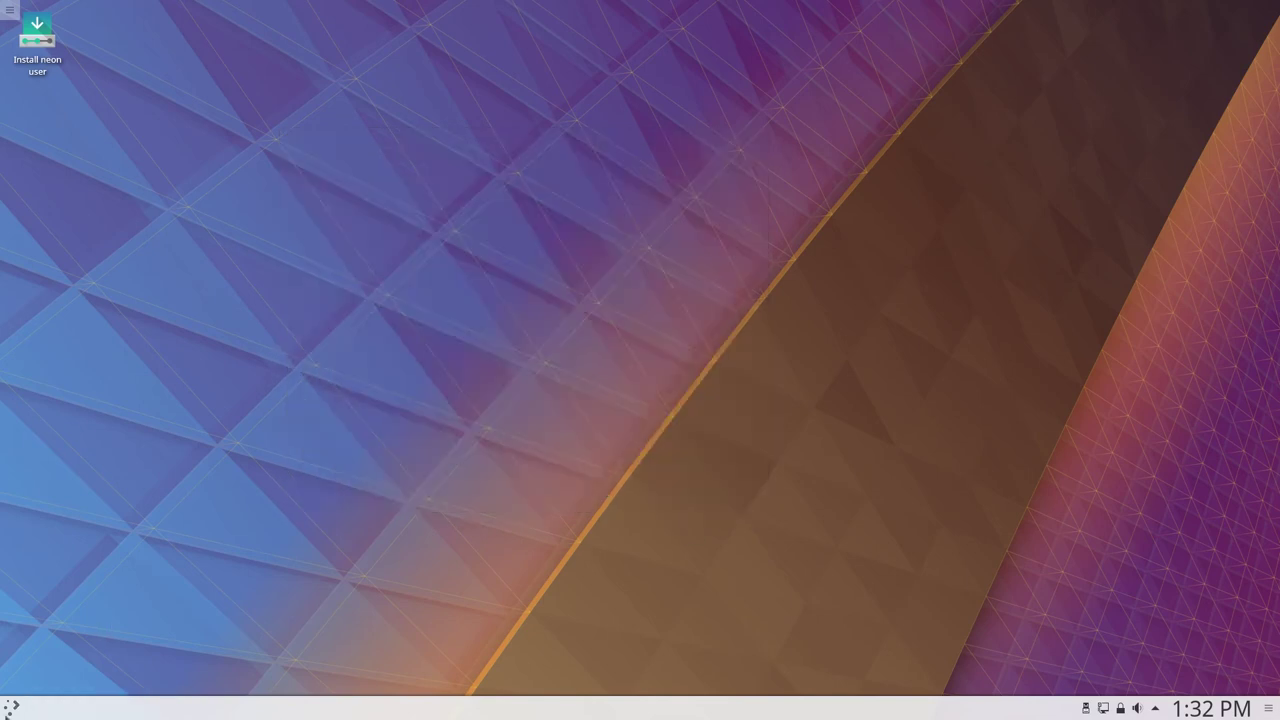
Look through the application launcher's Applications, Computer, History and Leave sections and return to Favorites
left_click(11, 706)
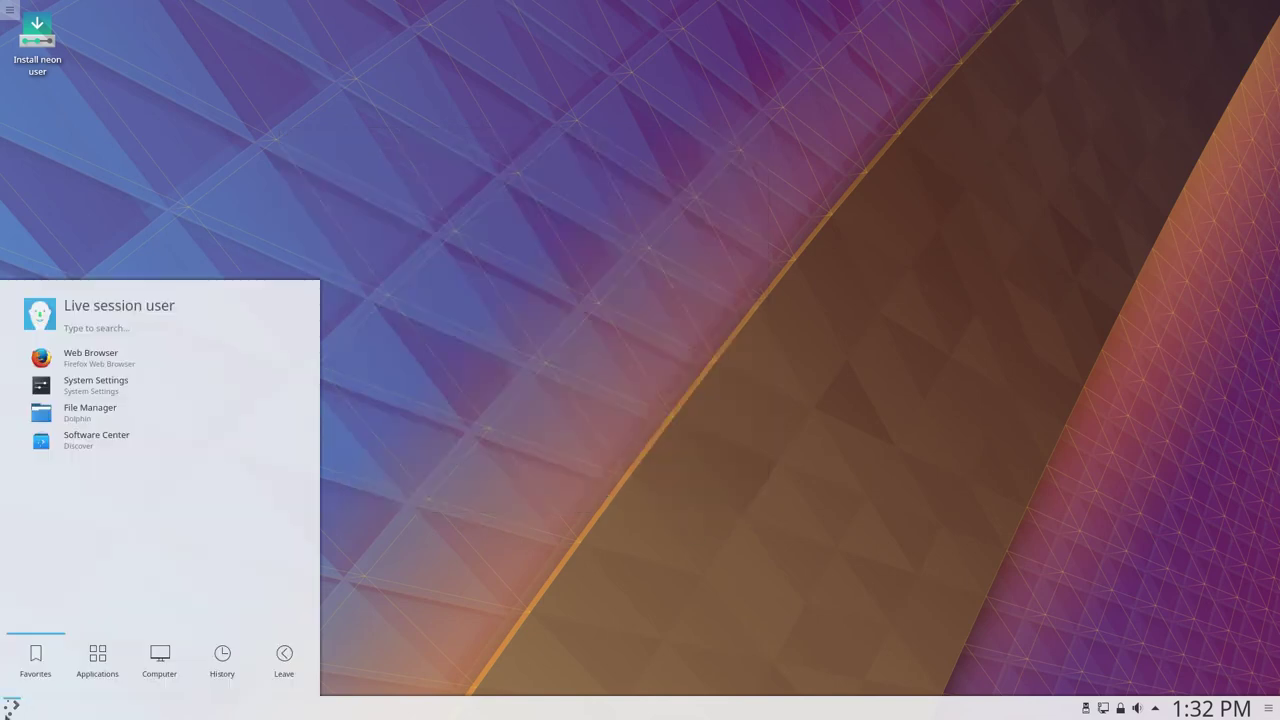
left_click(100, 665)
left_click(159, 667)
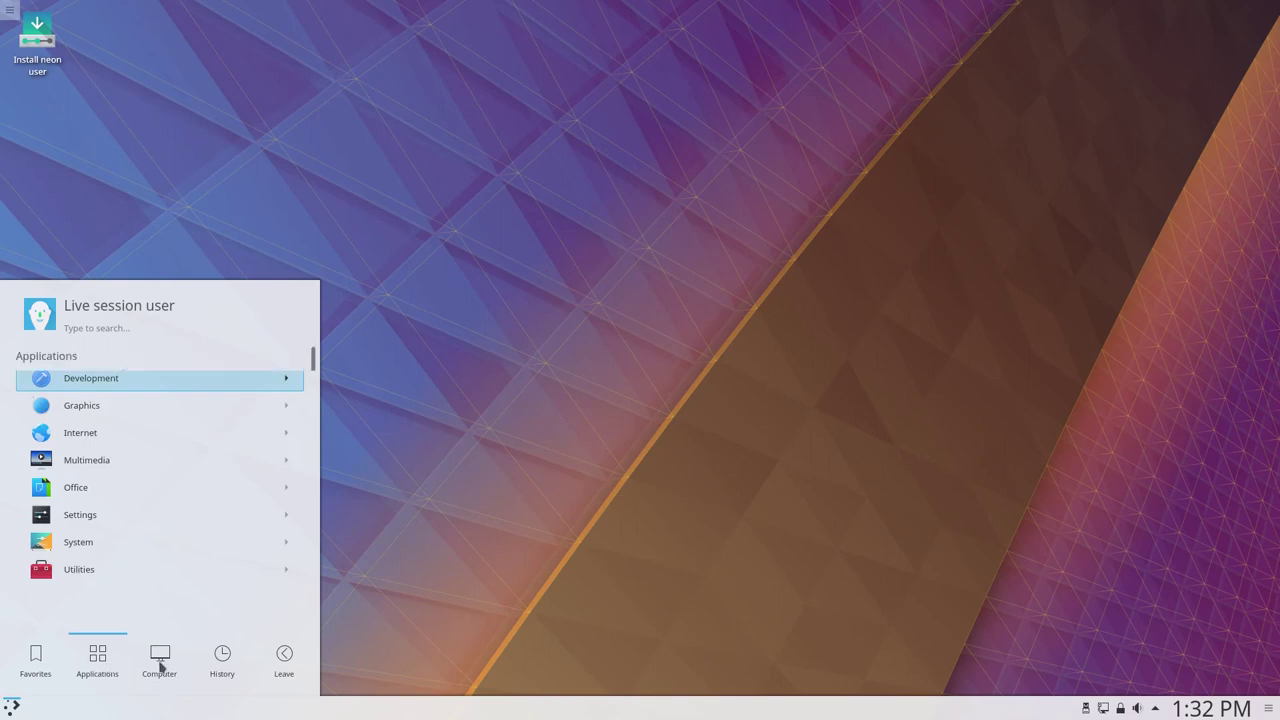
scroll(273, 622, "down", 1)
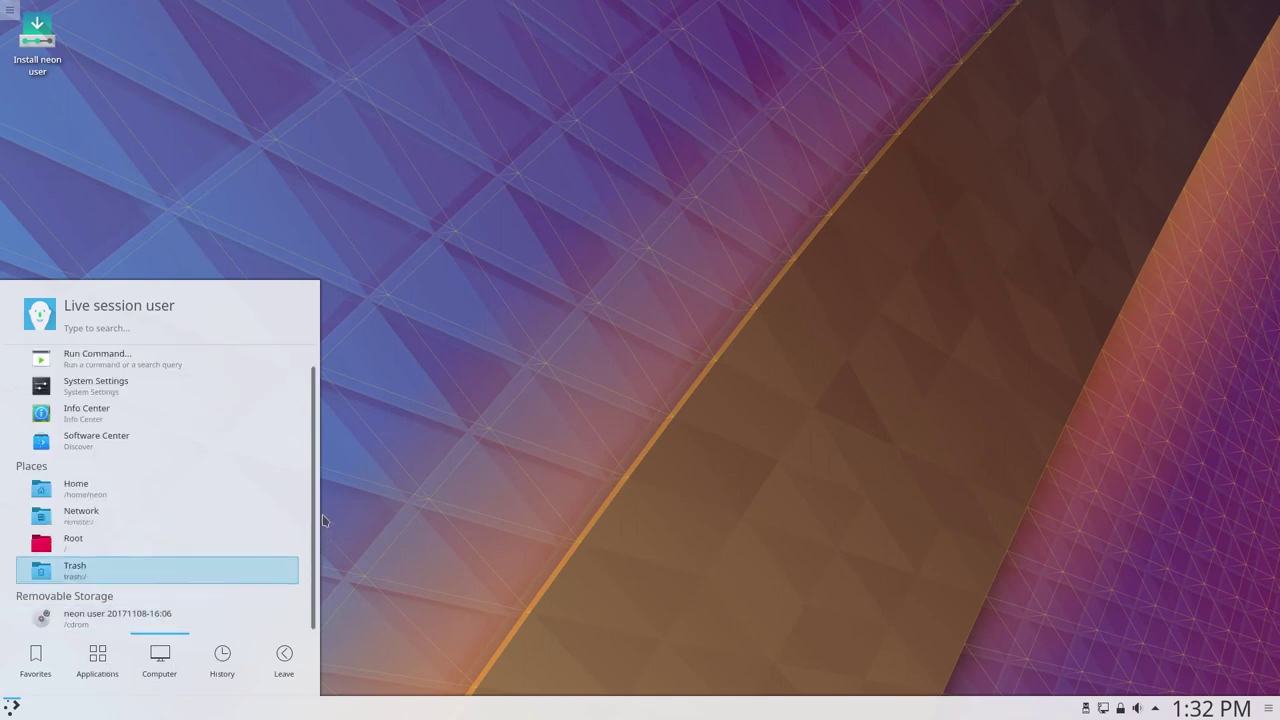
left_click(222, 665)
left_click(284, 667)
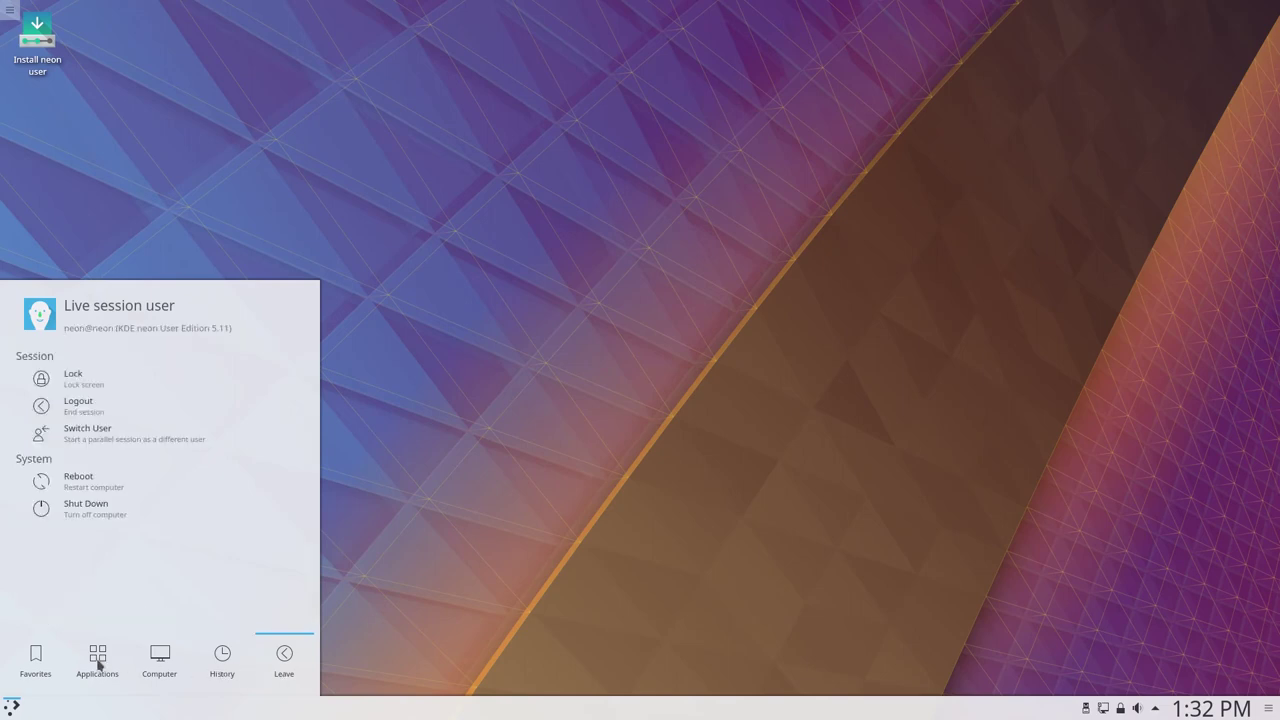
left_click(40, 665)
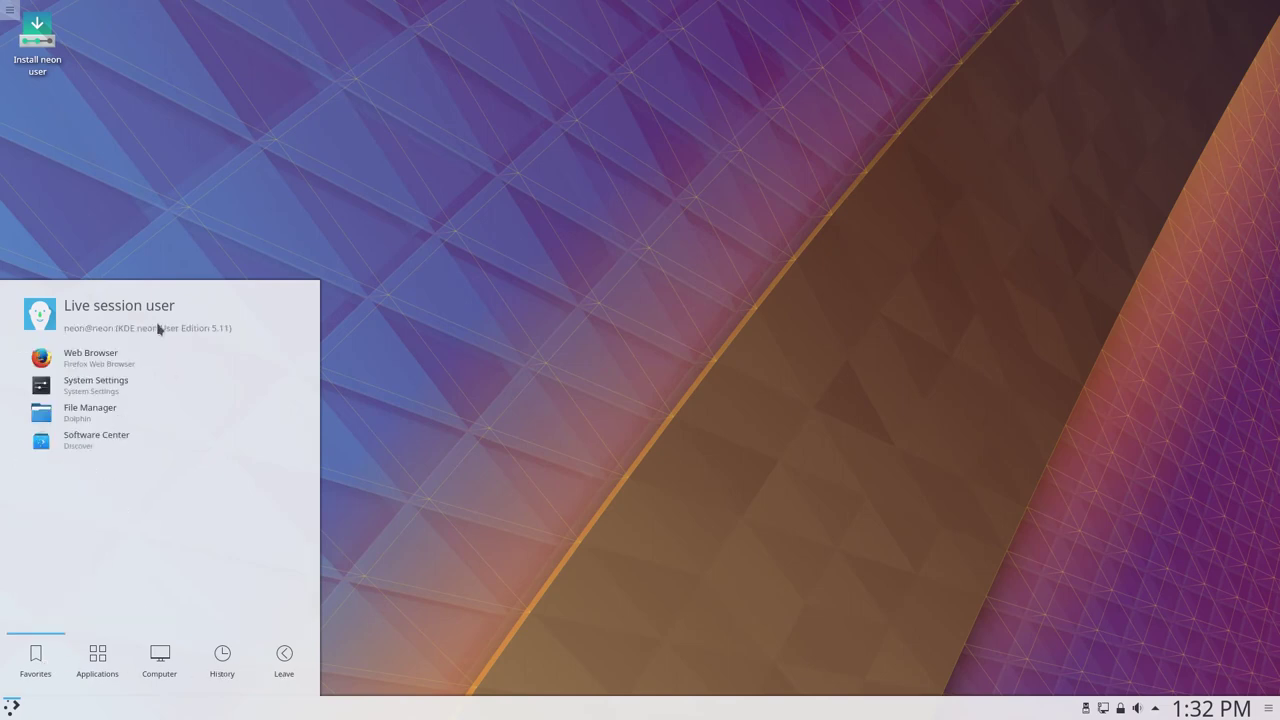
left_click(87, 679)
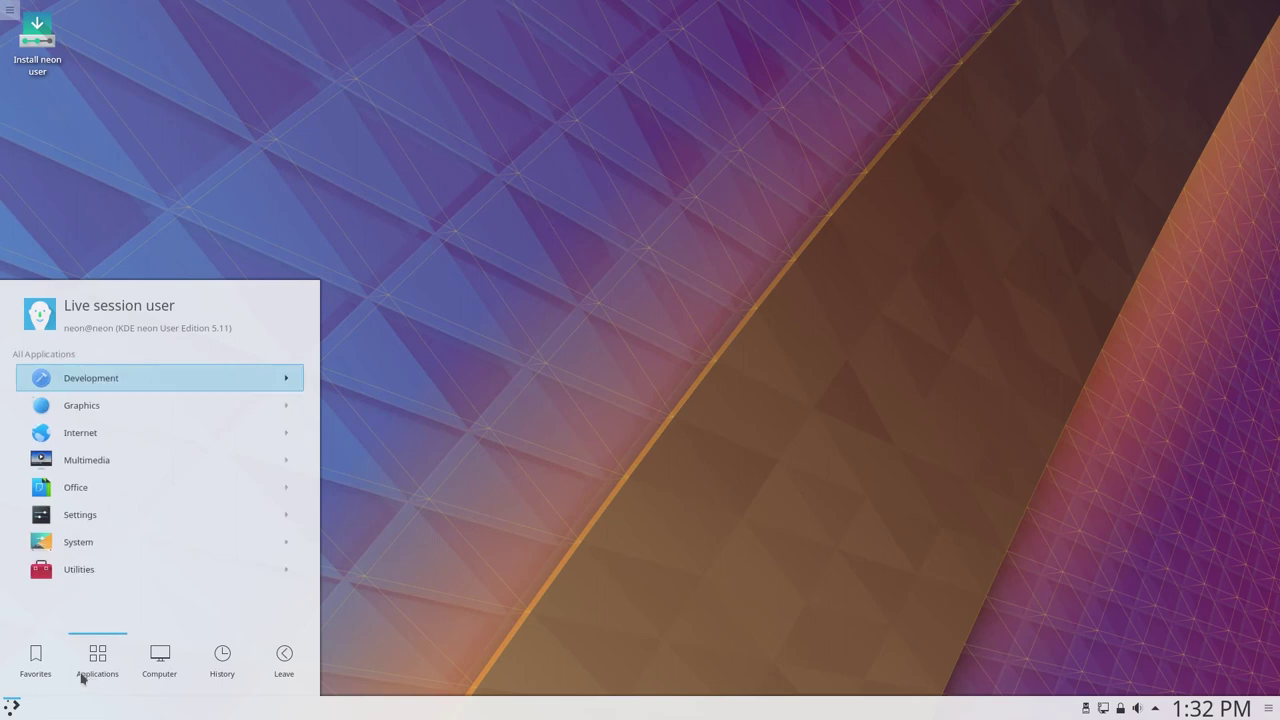
left_click(35, 676)
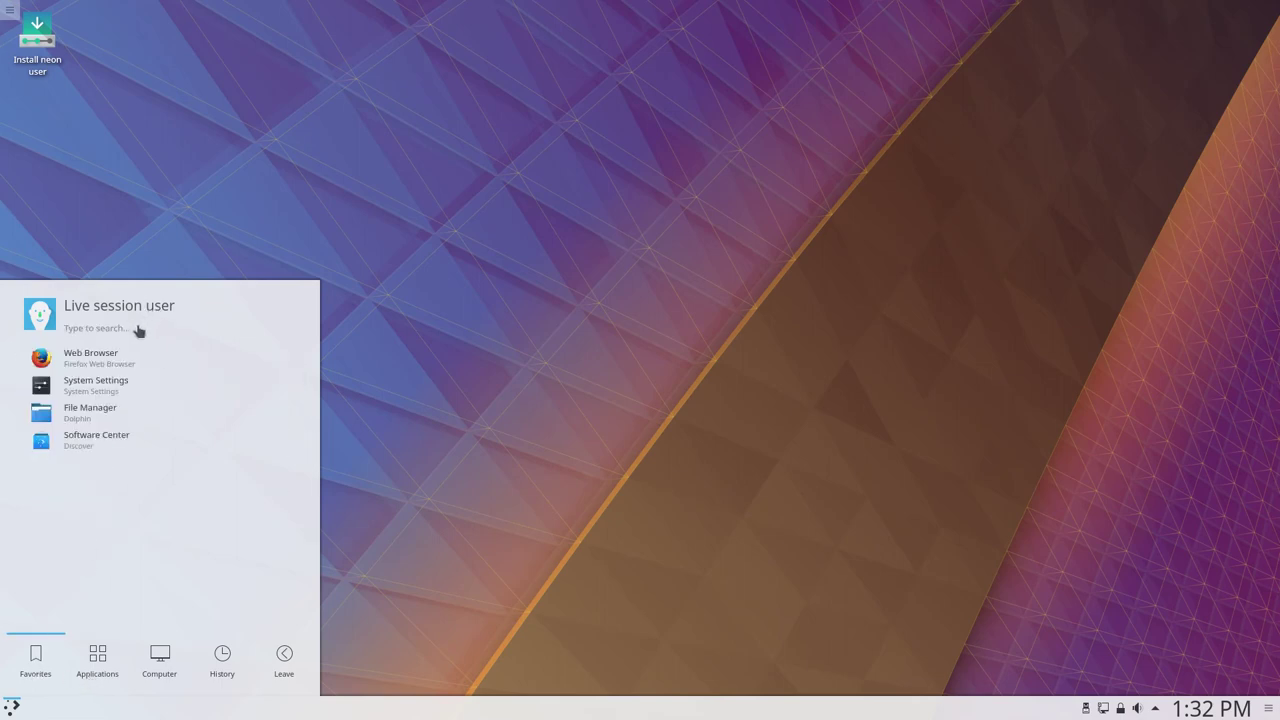
Search the application launcher for "kon" and launch the Konsole terminal
left_click(139, 328)
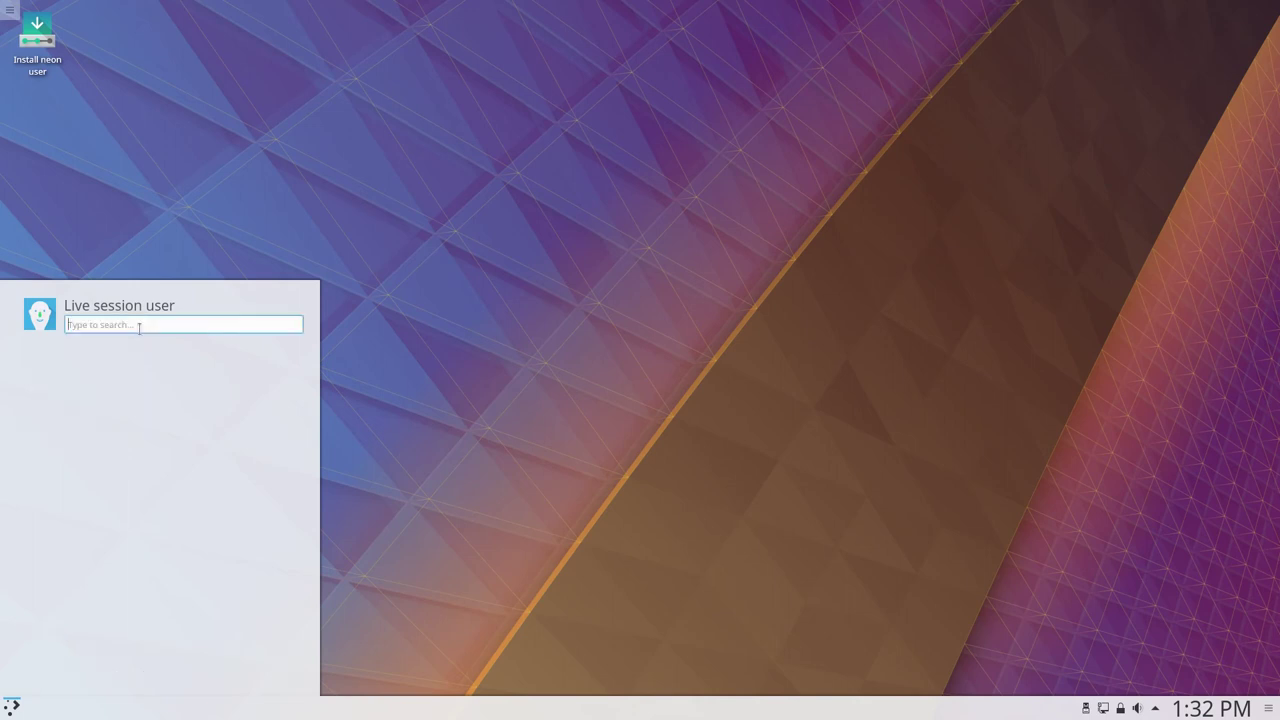
type("kon")
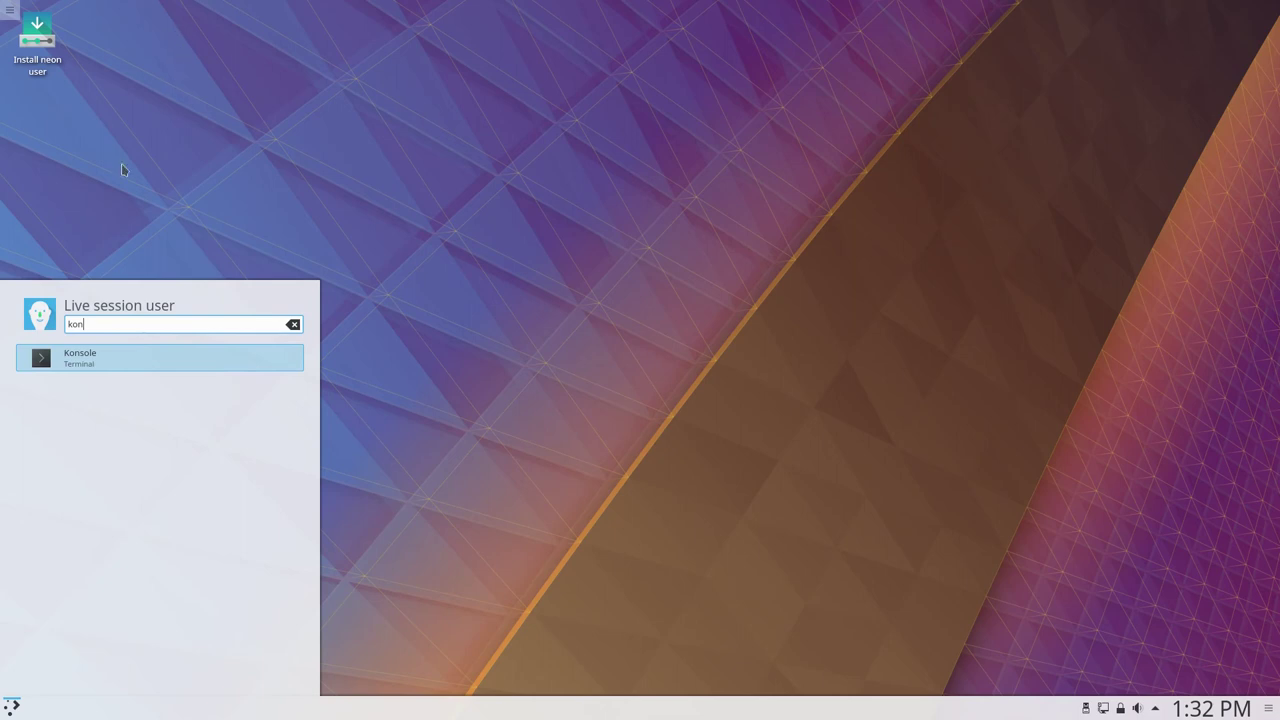
left_click(88, 358)
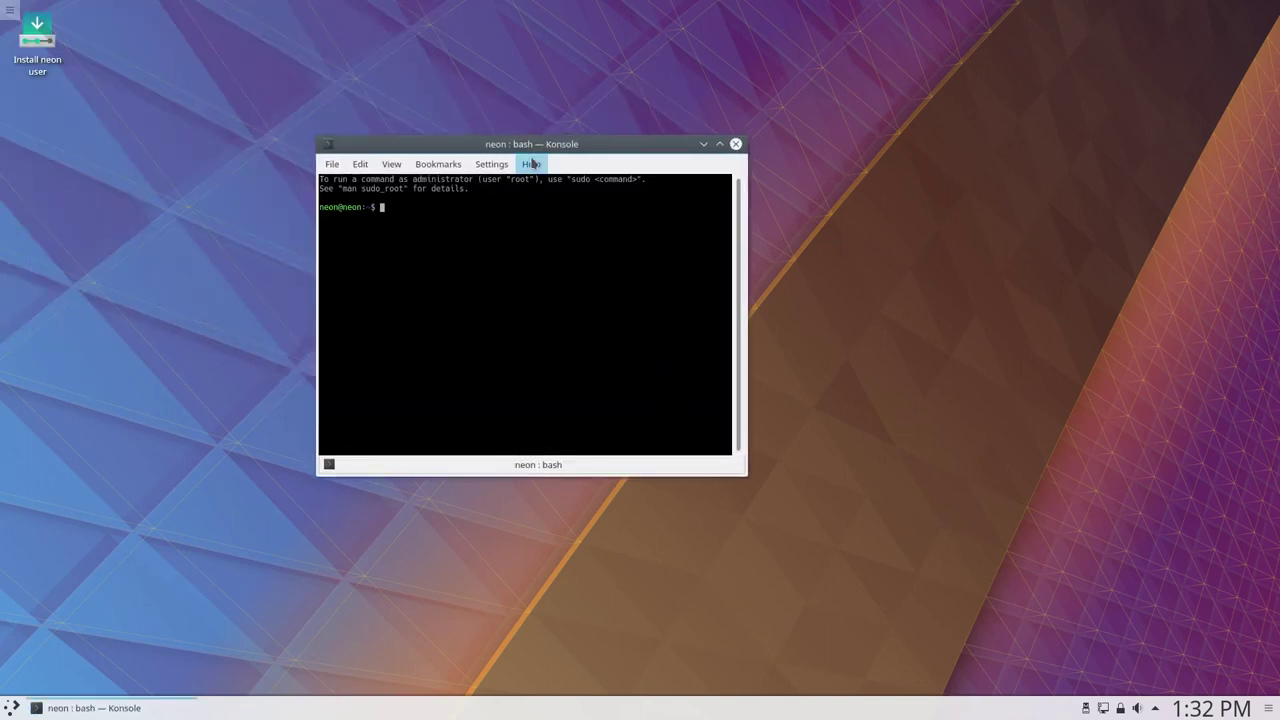
View the About Konsole information for the version, the libraries and the full list of authors
left_click(531, 165)
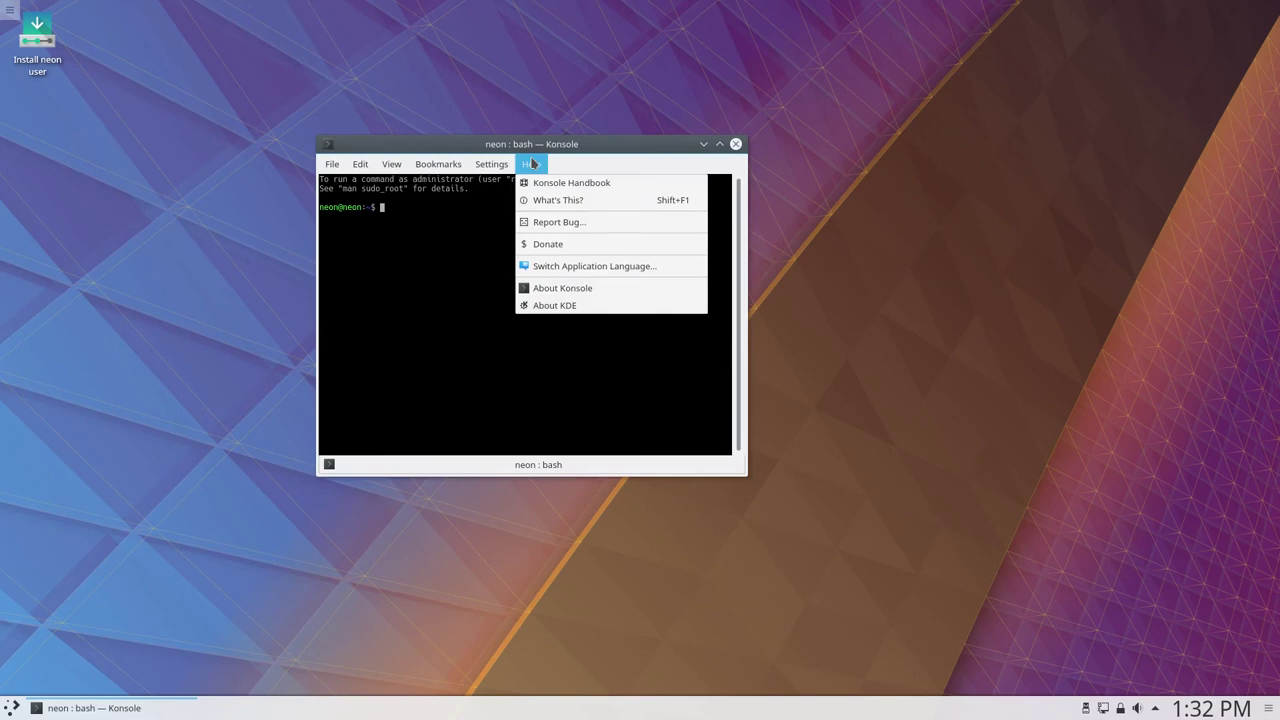
left_click(562, 288)
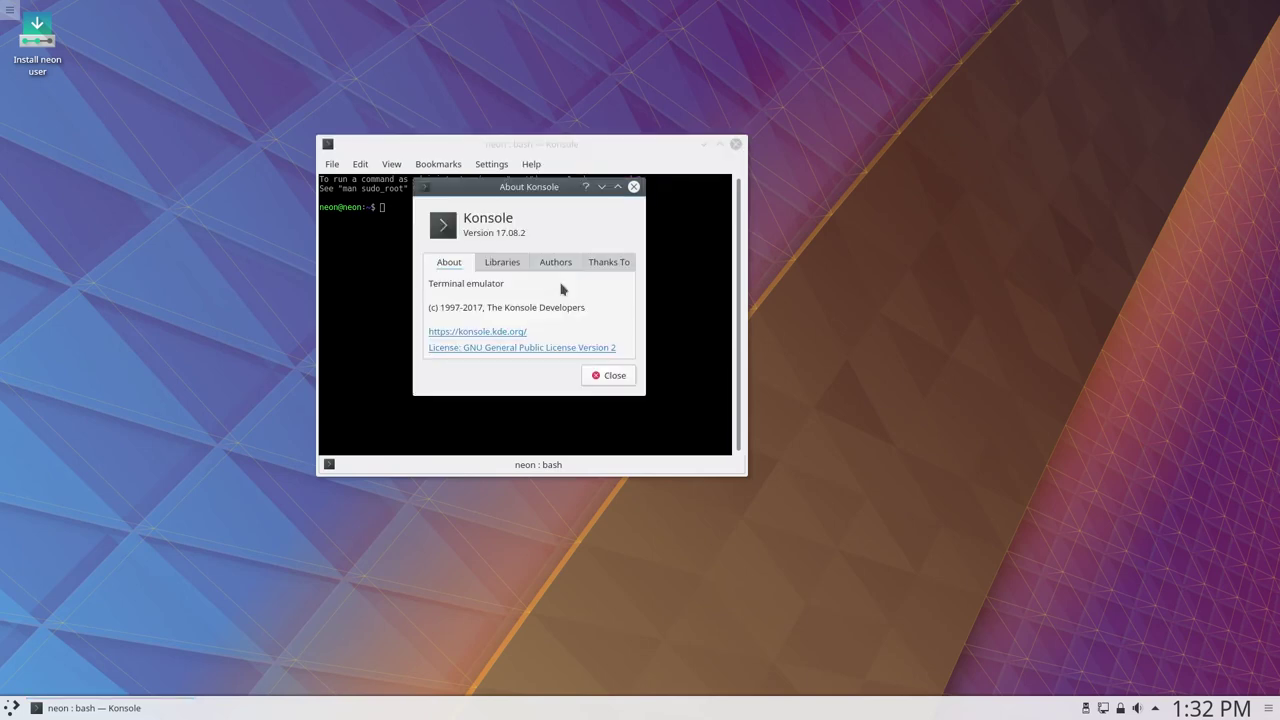
left_click(501, 266)
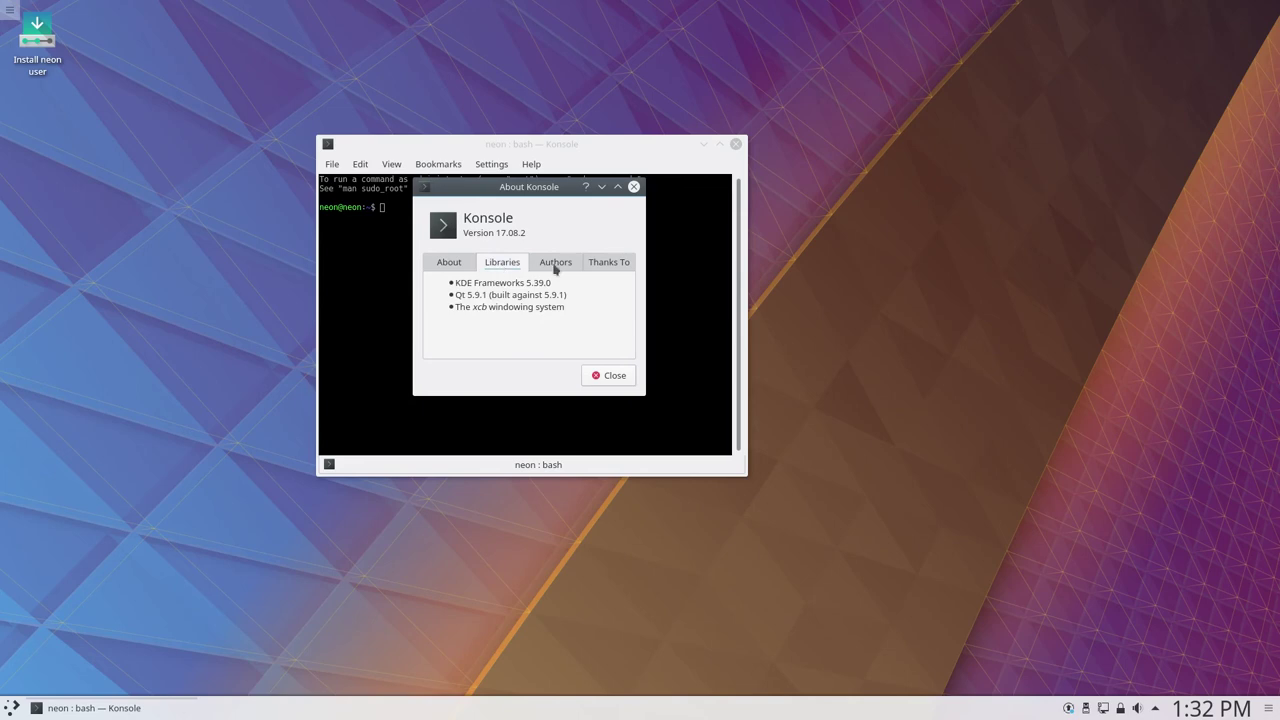
left_click(556, 268)
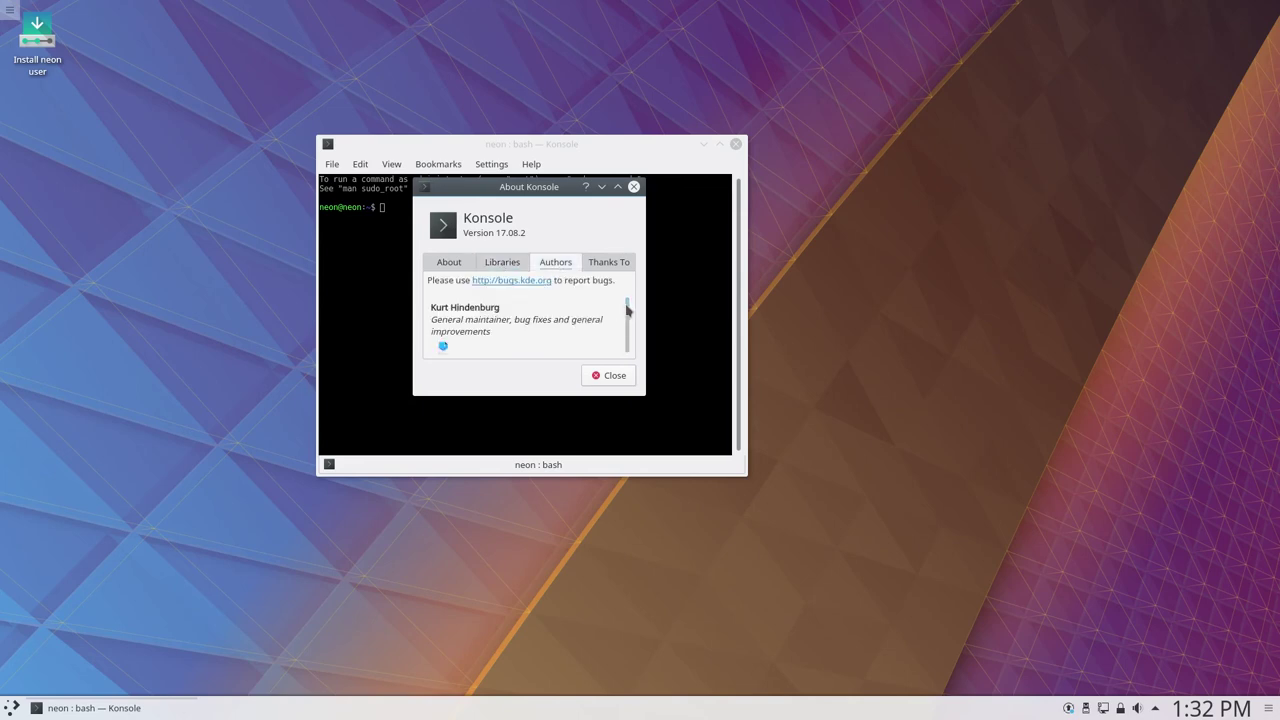
left_click_drag(627, 312, 622, 350)
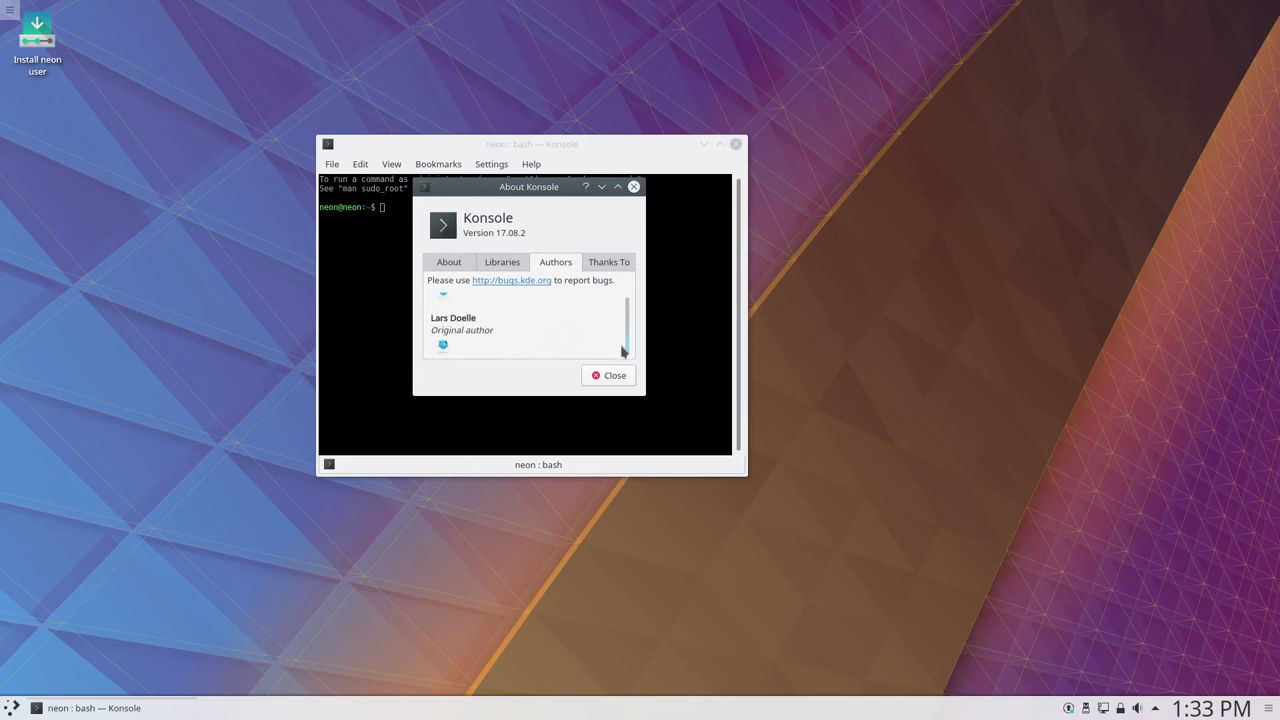
Read through the Thanks To credits in the About Konsole dialog
left_click(603, 264)
scroll(628, 290, "down", 2)
scroll(628, 294, "down", 3)
scroll(628, 298, "down", 2)
scroll(628, 300, "down", 2)
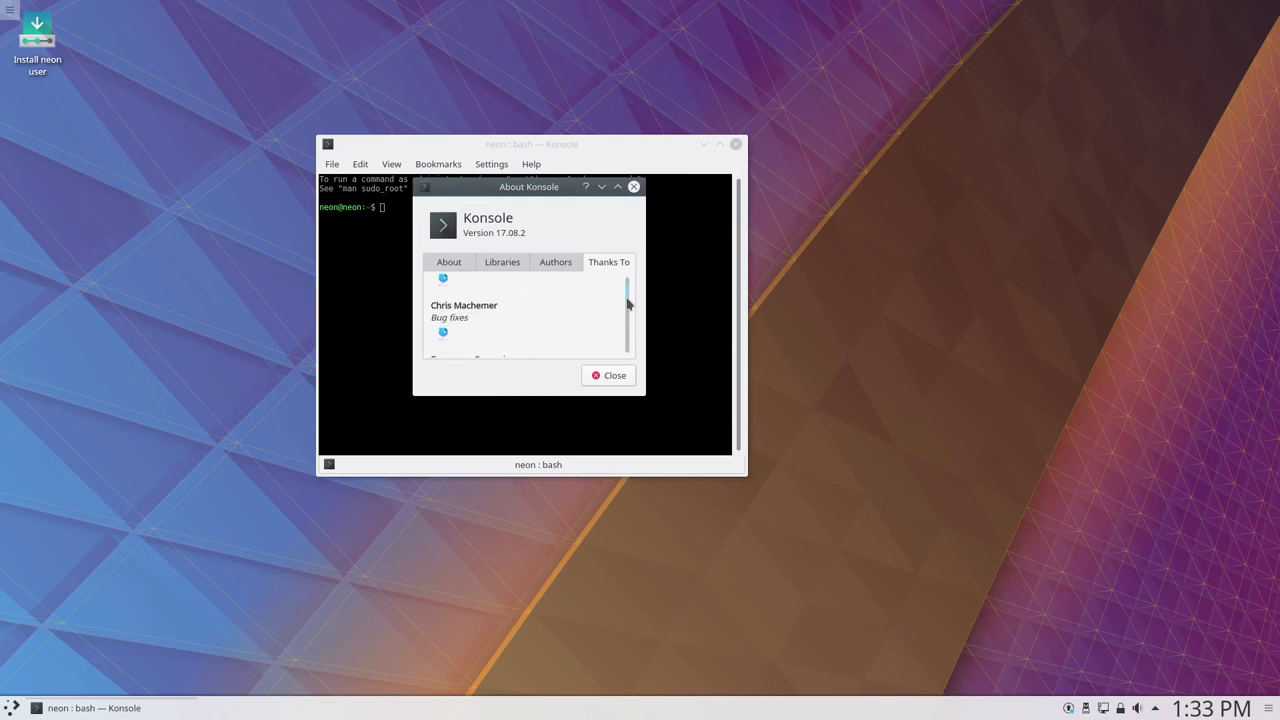
Read the remaining Thanks To credits down to the end of the list and close the About Konsole dialog
scroll(628, 304, "down", 2)
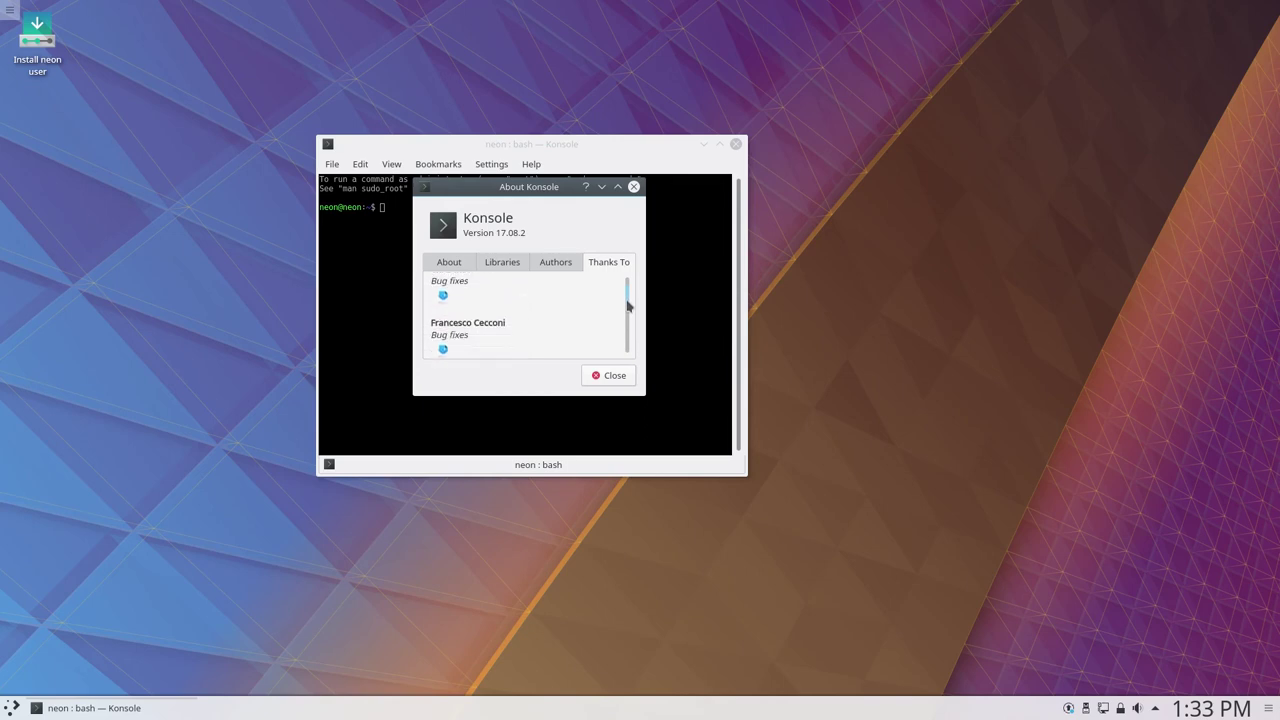
scroll(628, 306, "down", 4)
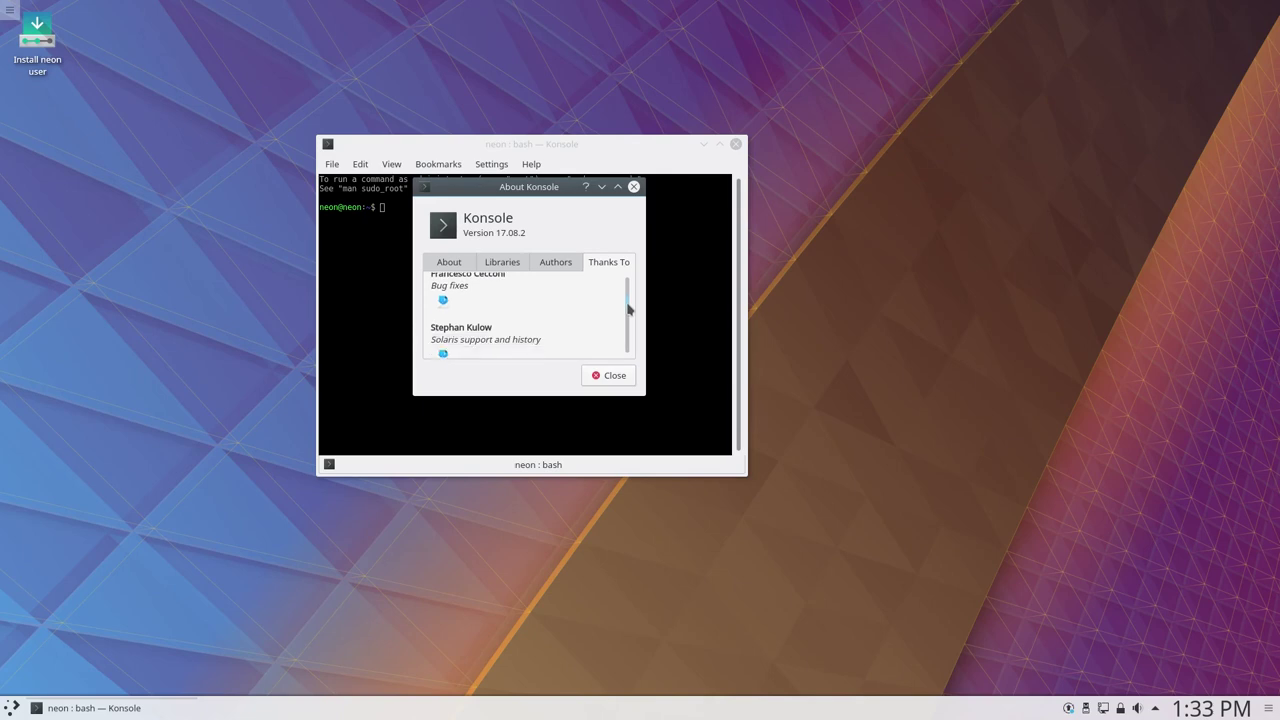
scroll(628, 310, "down", 4)
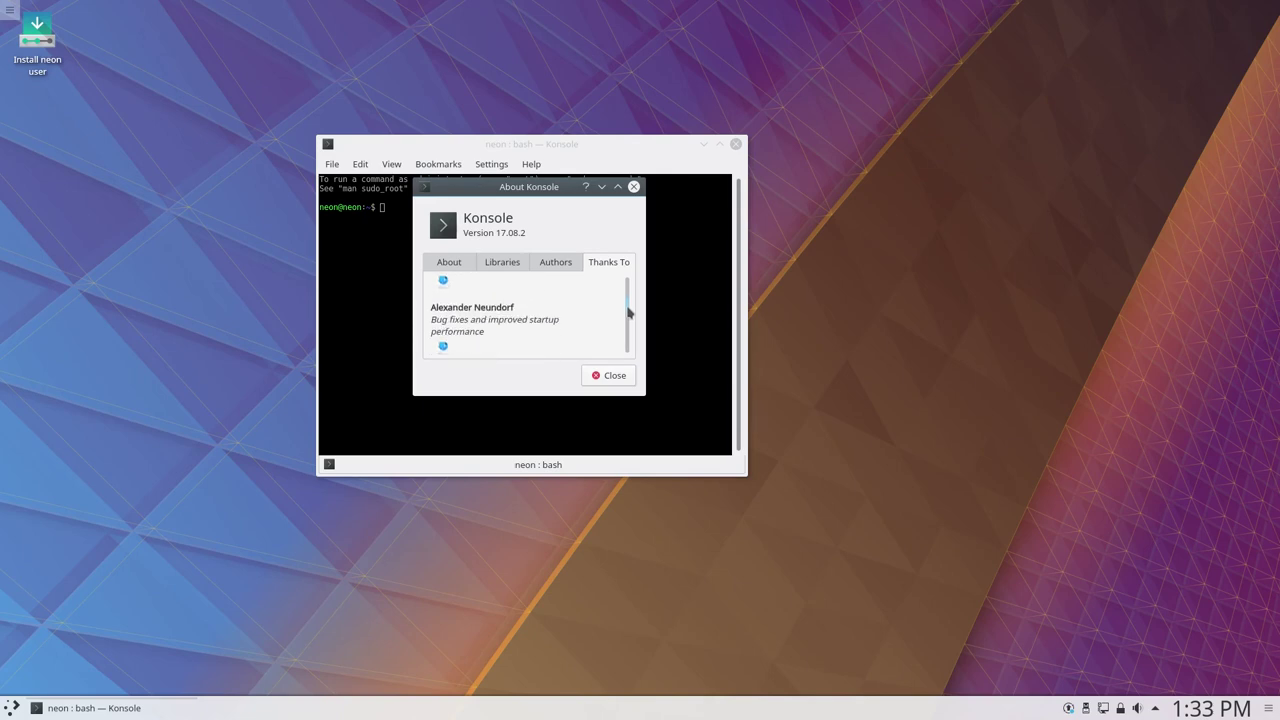
scroll(628, 315, "down", 4)
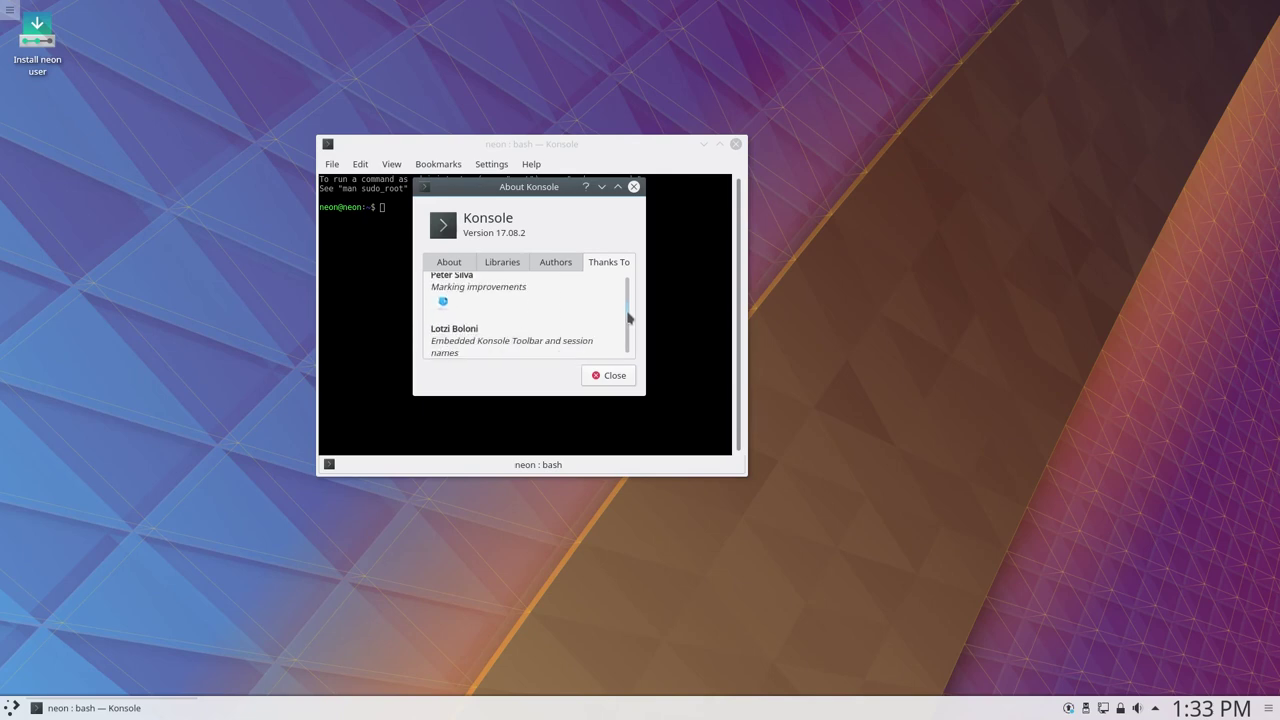
scroll(628, 317, "down", 1)
scroll(628, 318, "down", 3)
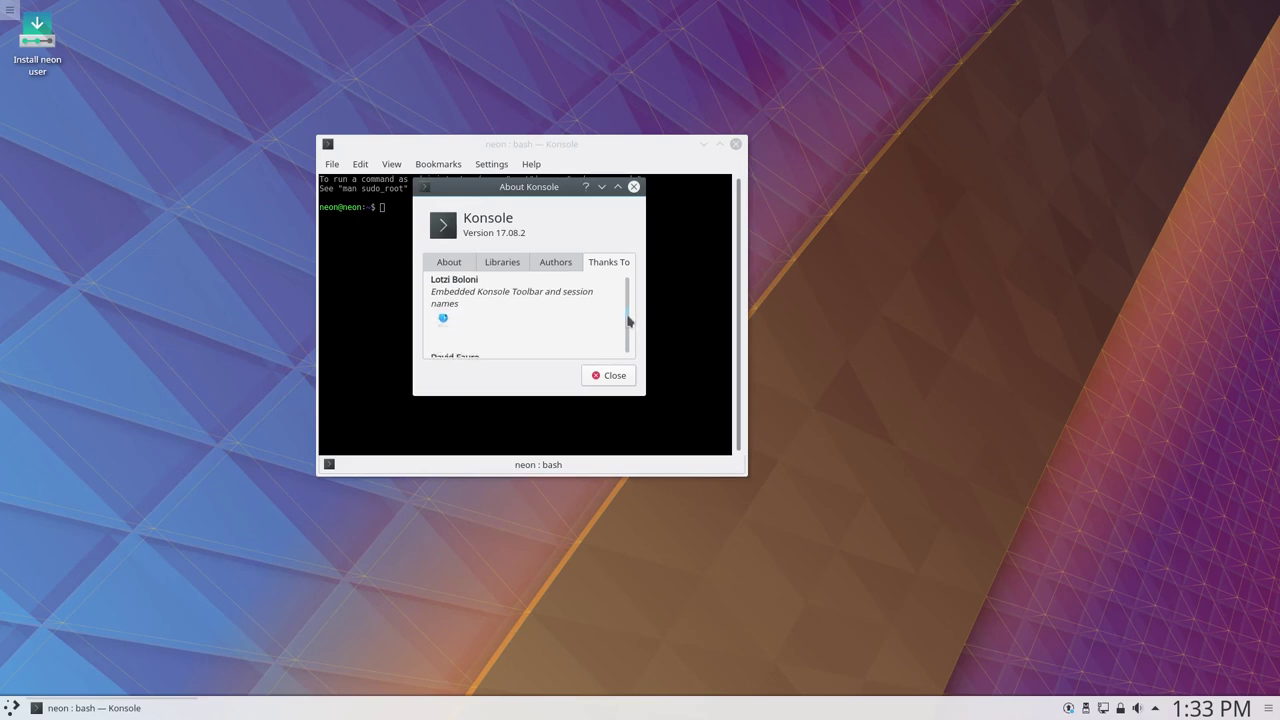
scroll(628, 320, "up", 1)
scroll(628, 318, "up", 1)
scroll(628, 318, "down", 3)
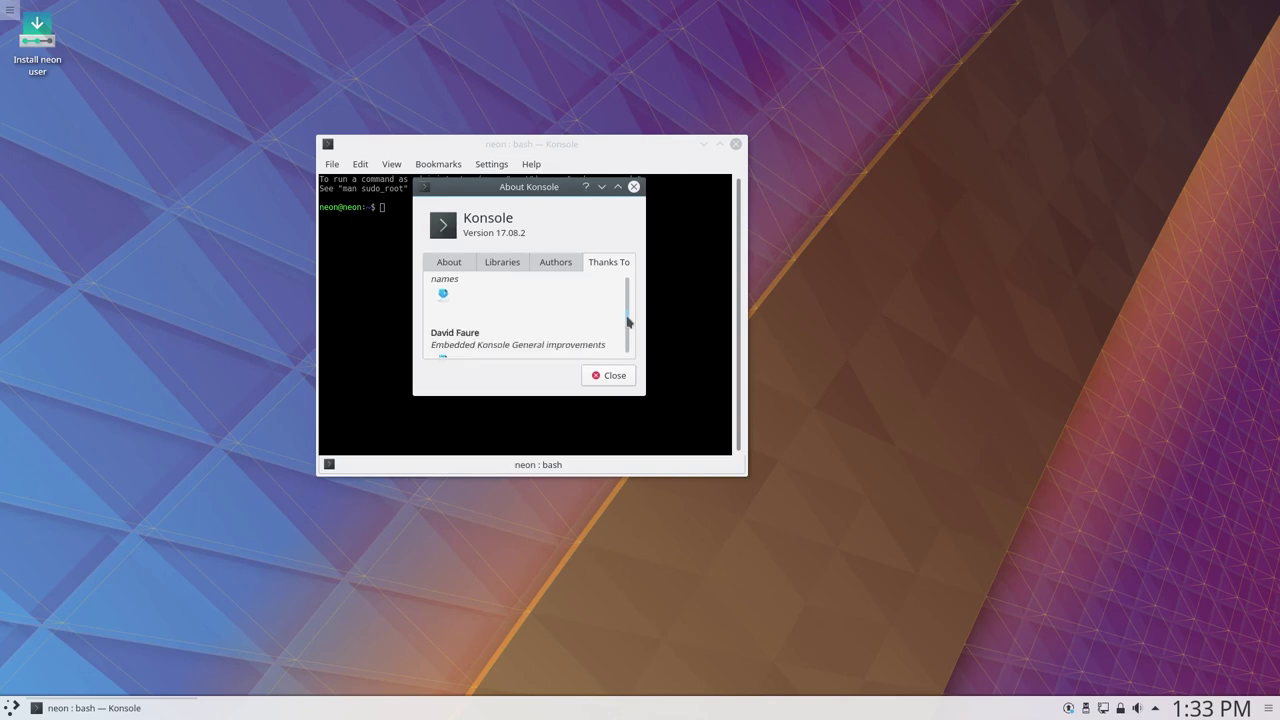
scroll(628, 323, "down", 1)
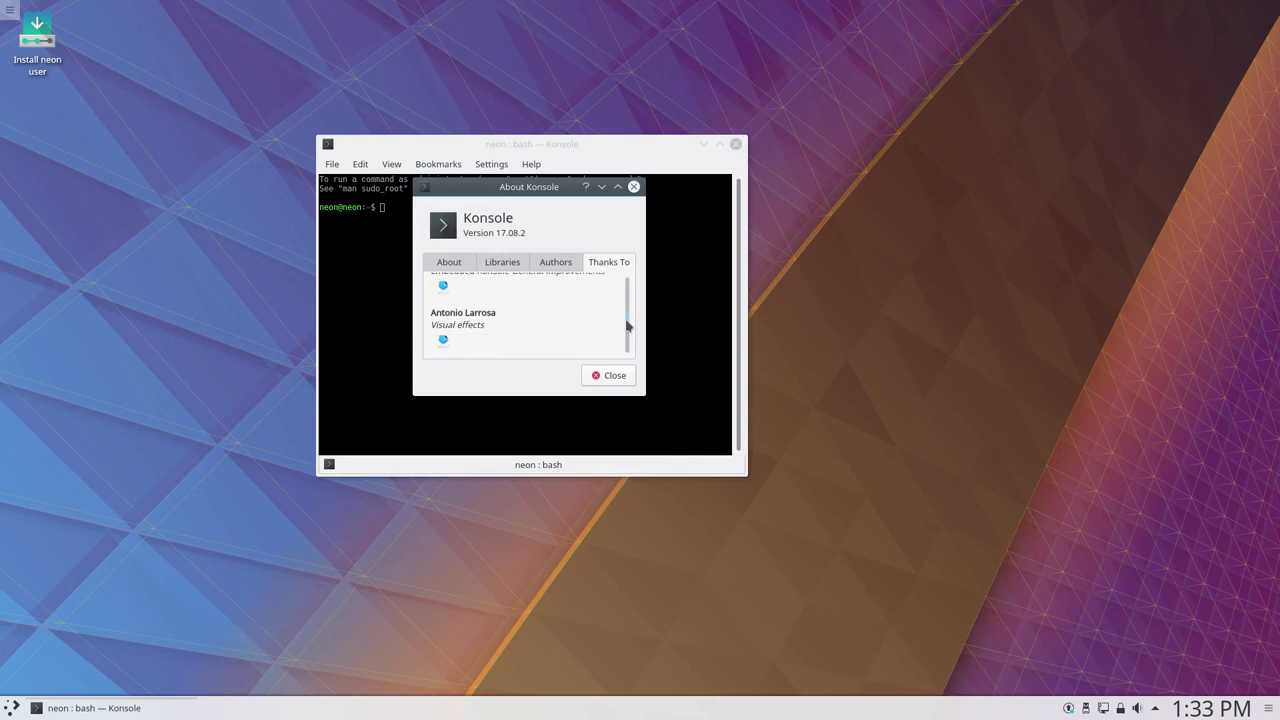
scroll(628, 323, "down", 1)
scroll(626, 325, "down", 5)
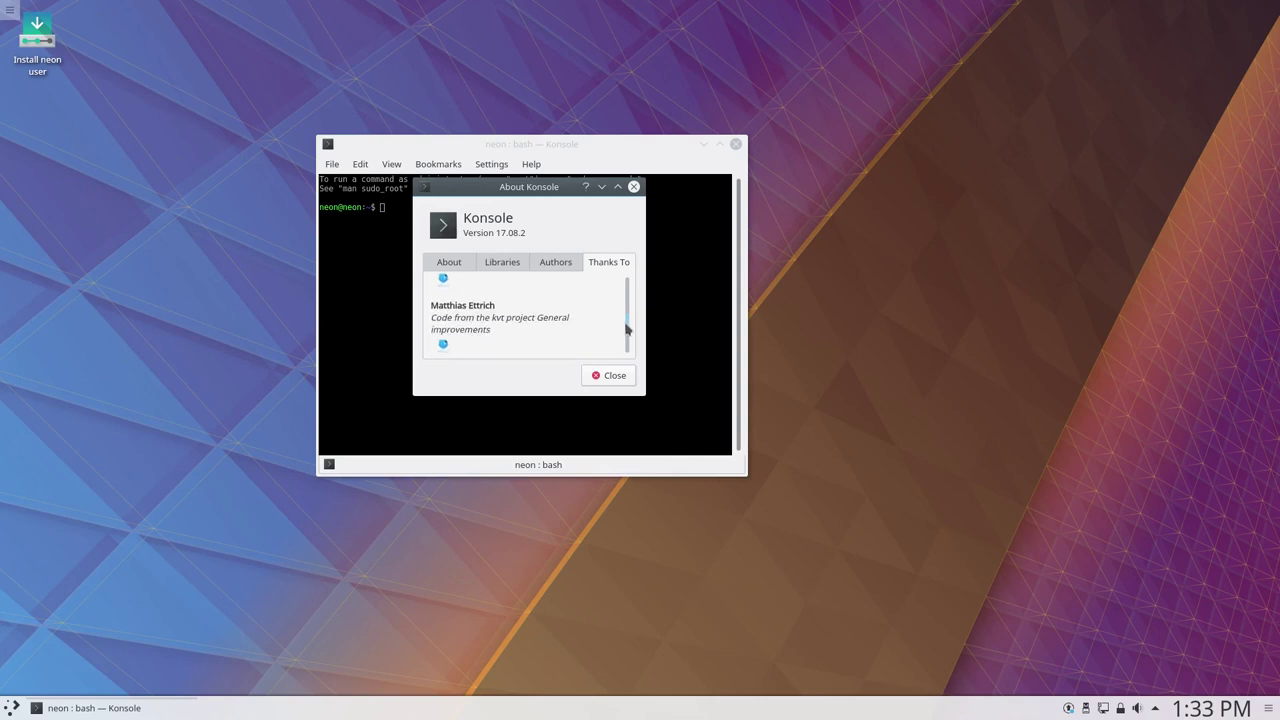
scroll(626, 332, "down", 4)
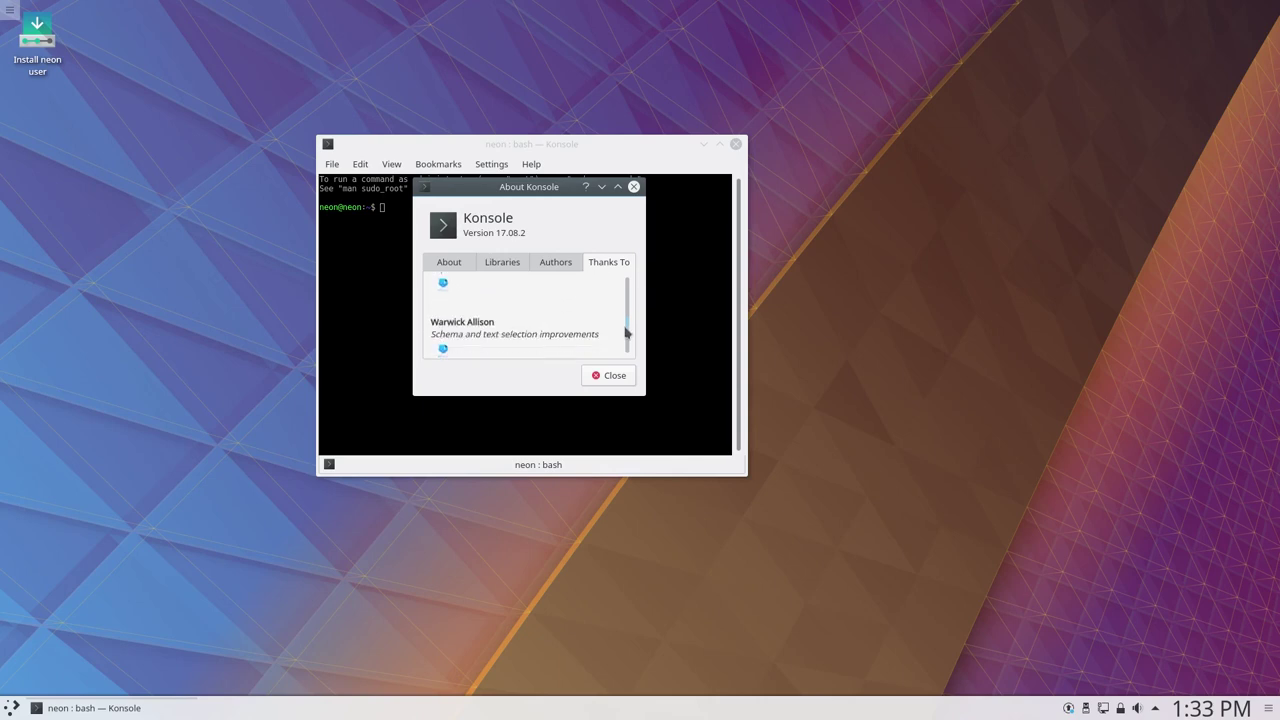
scroll(625, 337, "down", 3)
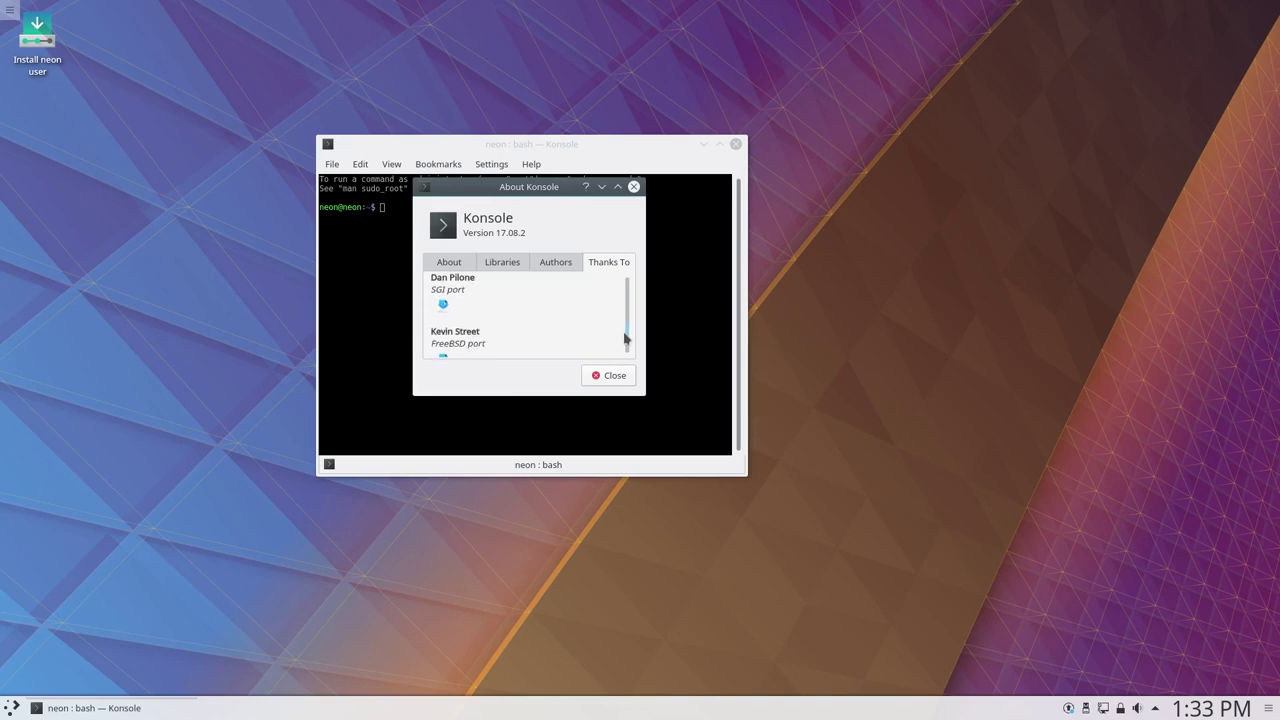
scroll(626, 343, "down", 4)
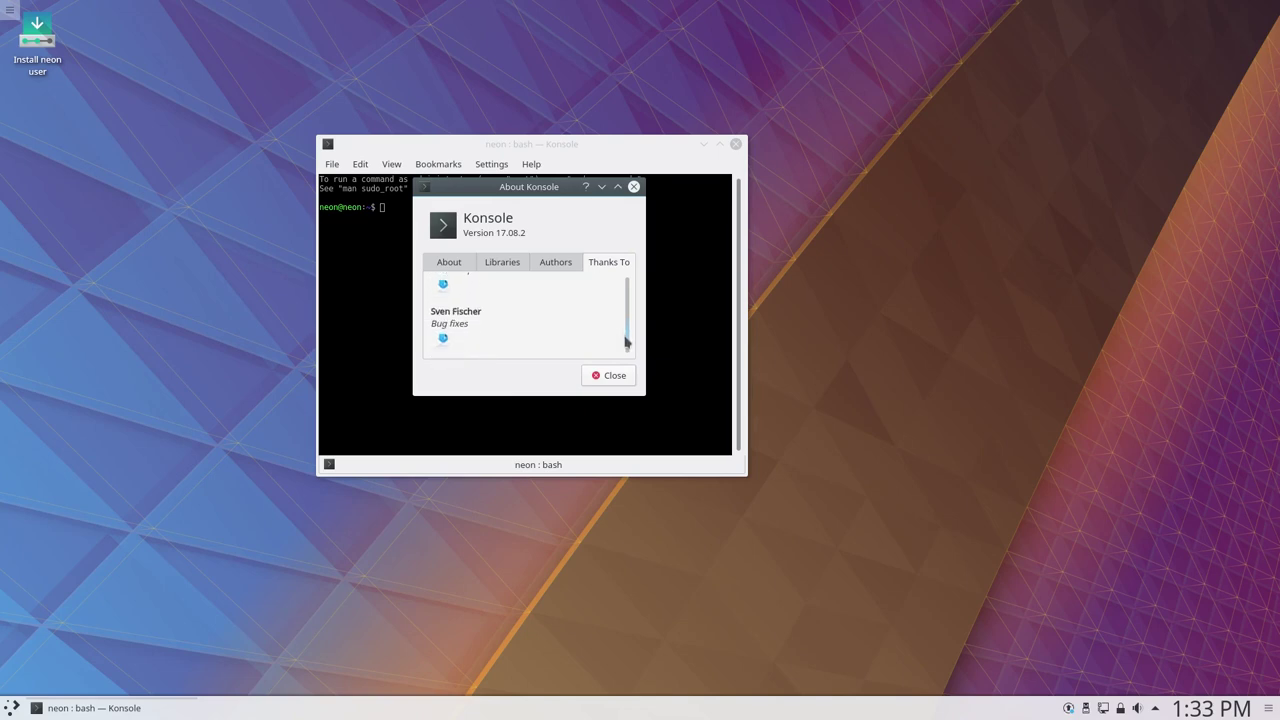
scroll(626, 345, "down", 4)
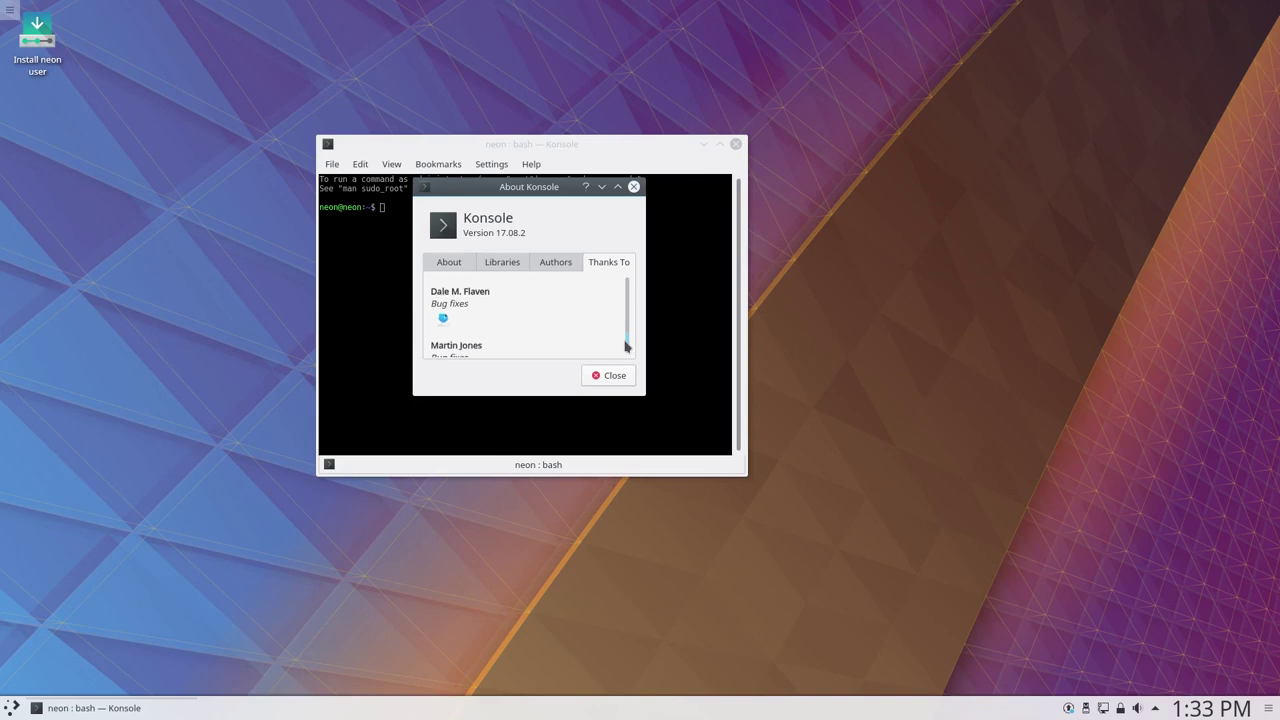
scroll(625, 348, "down", 4)
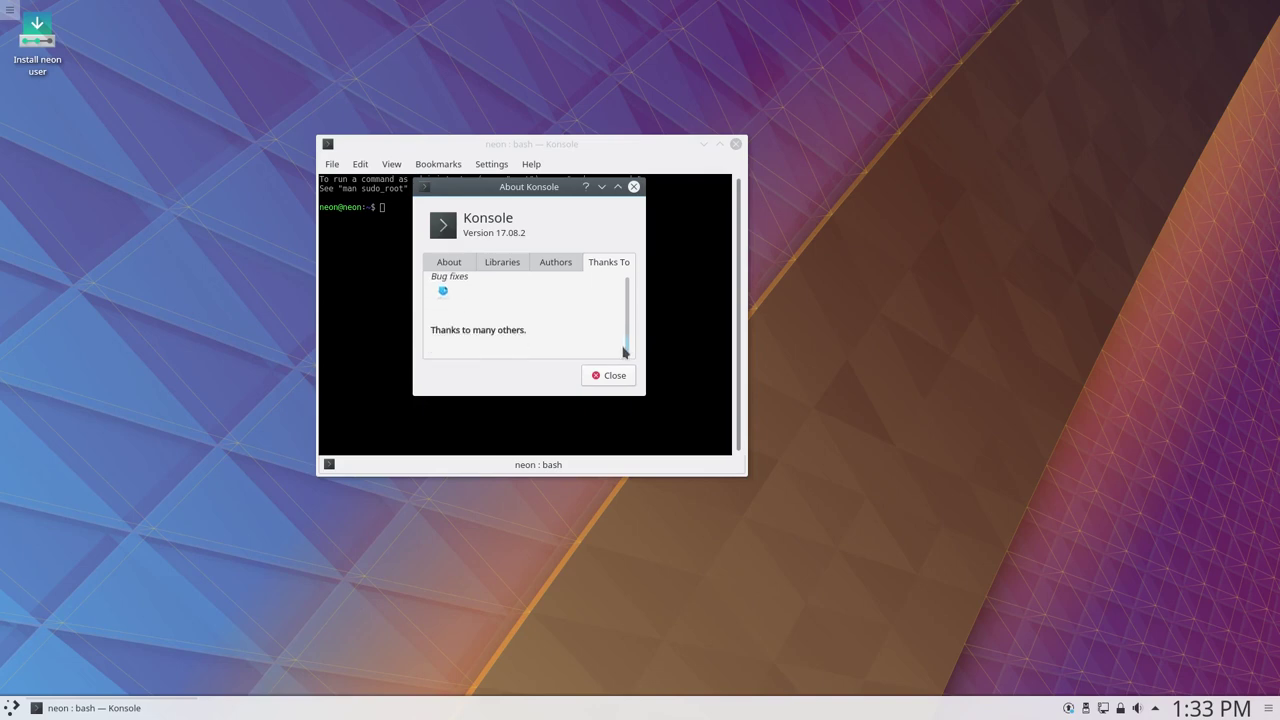
left_click(610, 375)
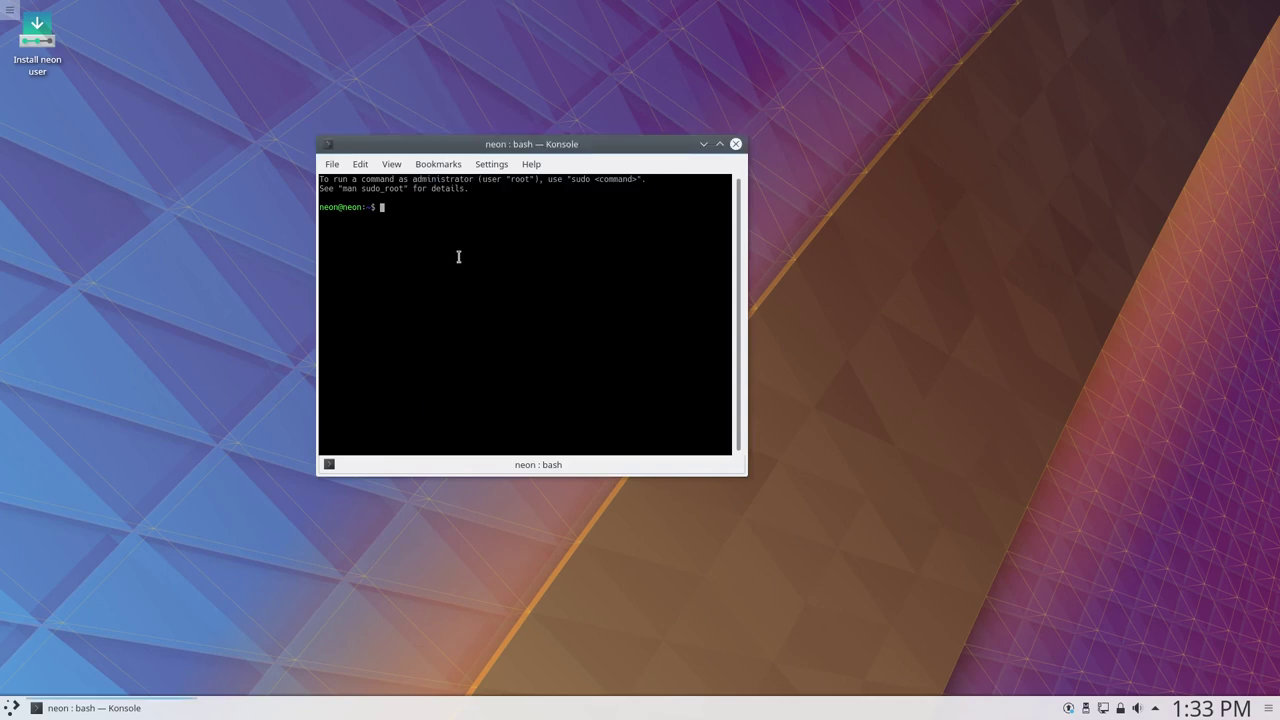
Check the system and kernel information with uname -a and uname -r, and highlight the kernel release in the output
type("uname -a")
key("Return")
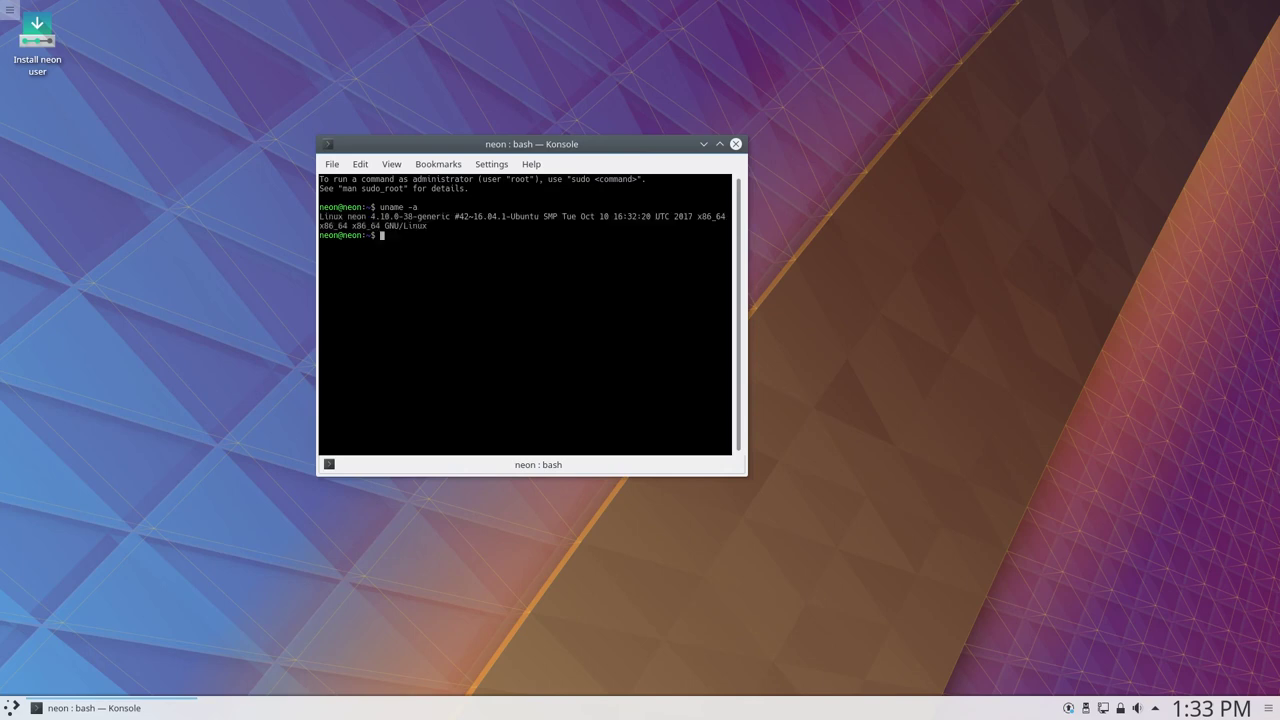
type("uname -r")
key("Return")
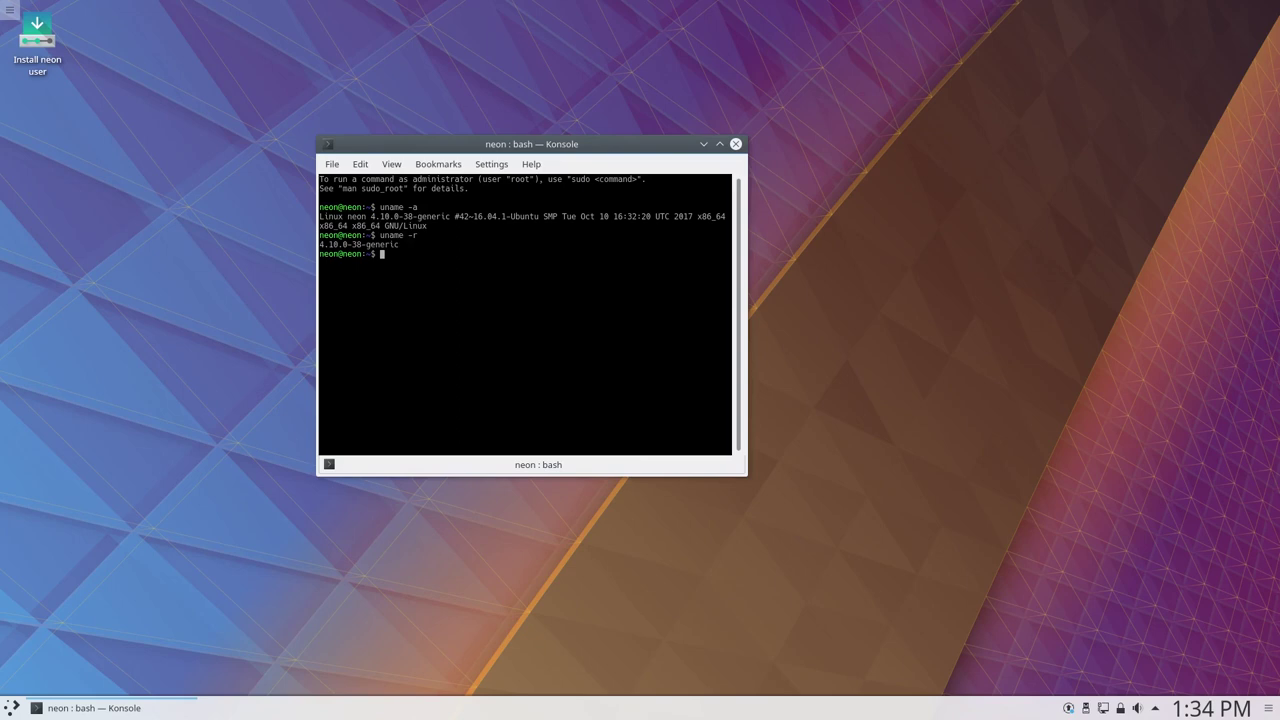
left_click_drag(403, 244, 321, 245)
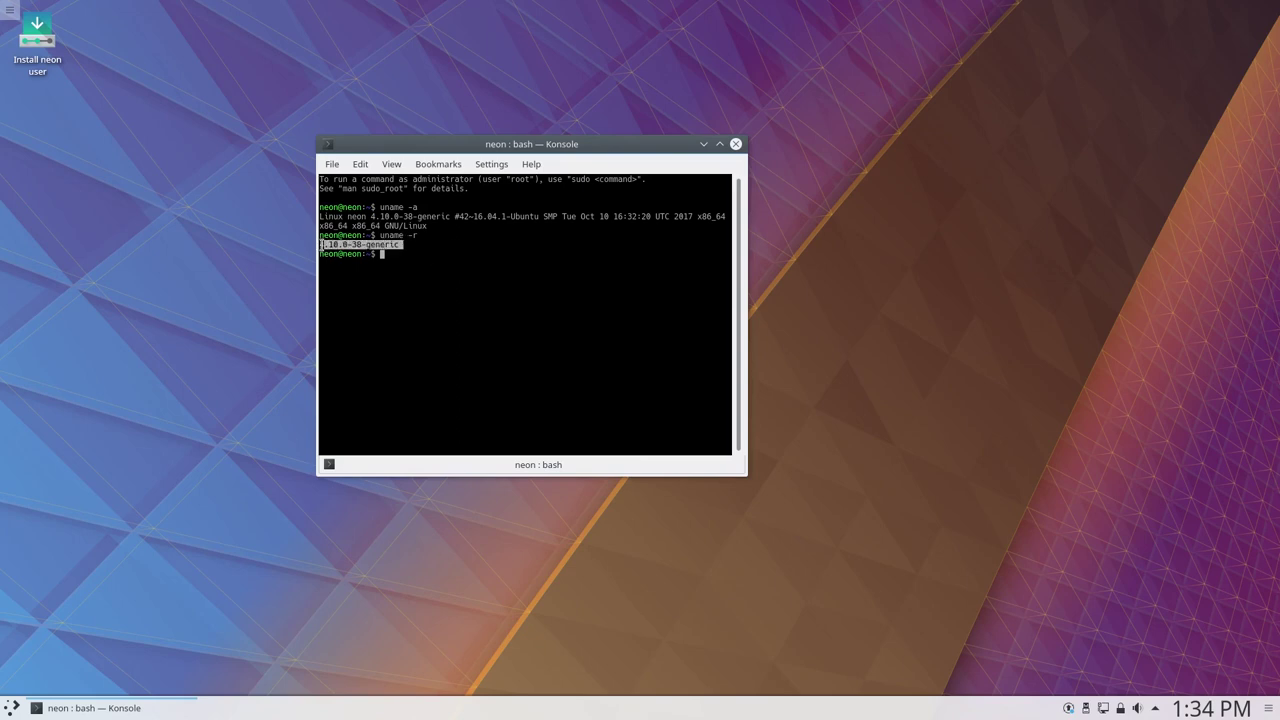